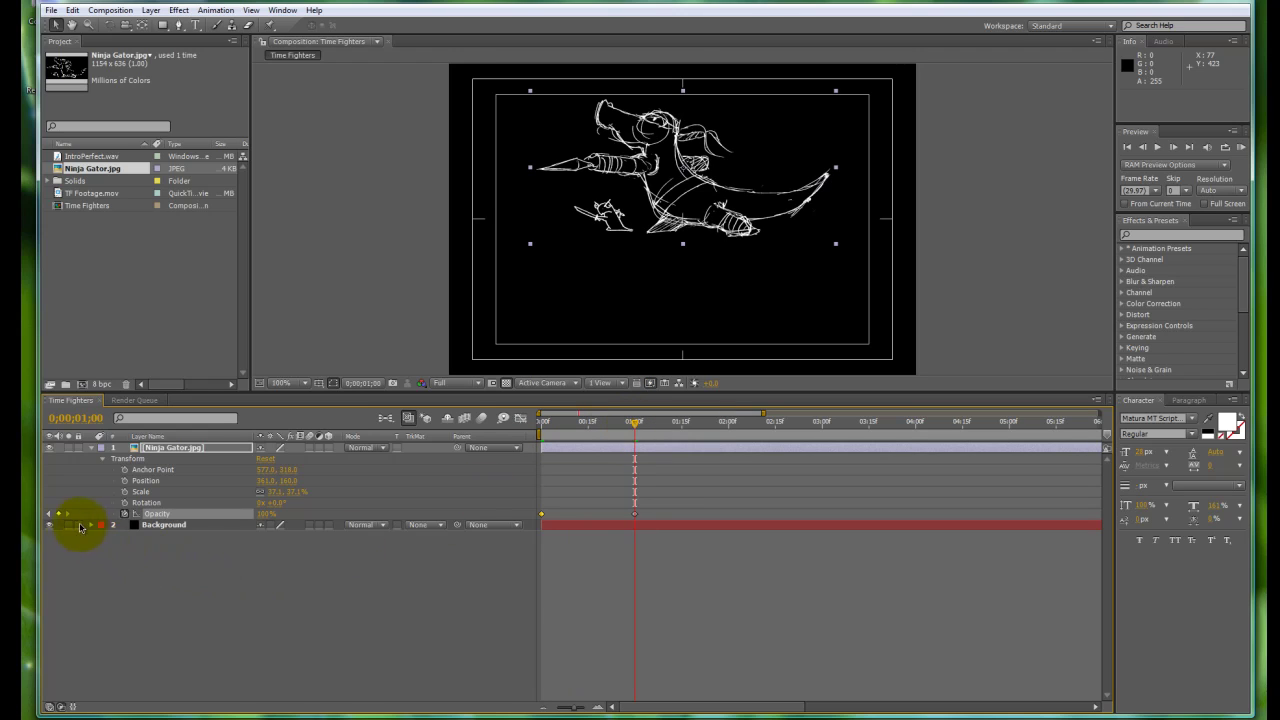
Add an 85% Opacity keyframe at 0;00;00;18 on the Ninja Gator layer and move its 100% keyframe to 0;00;02;01.
drag(634, 424, 597, 423)
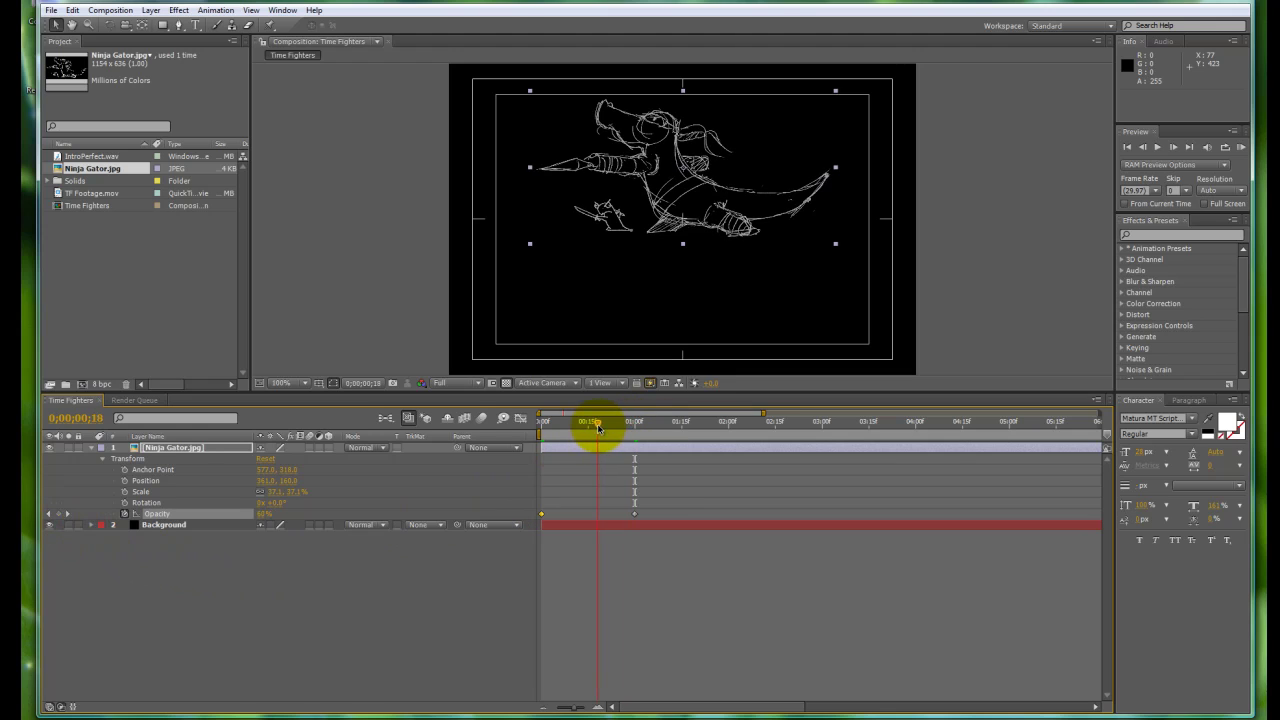
click(263, 515)
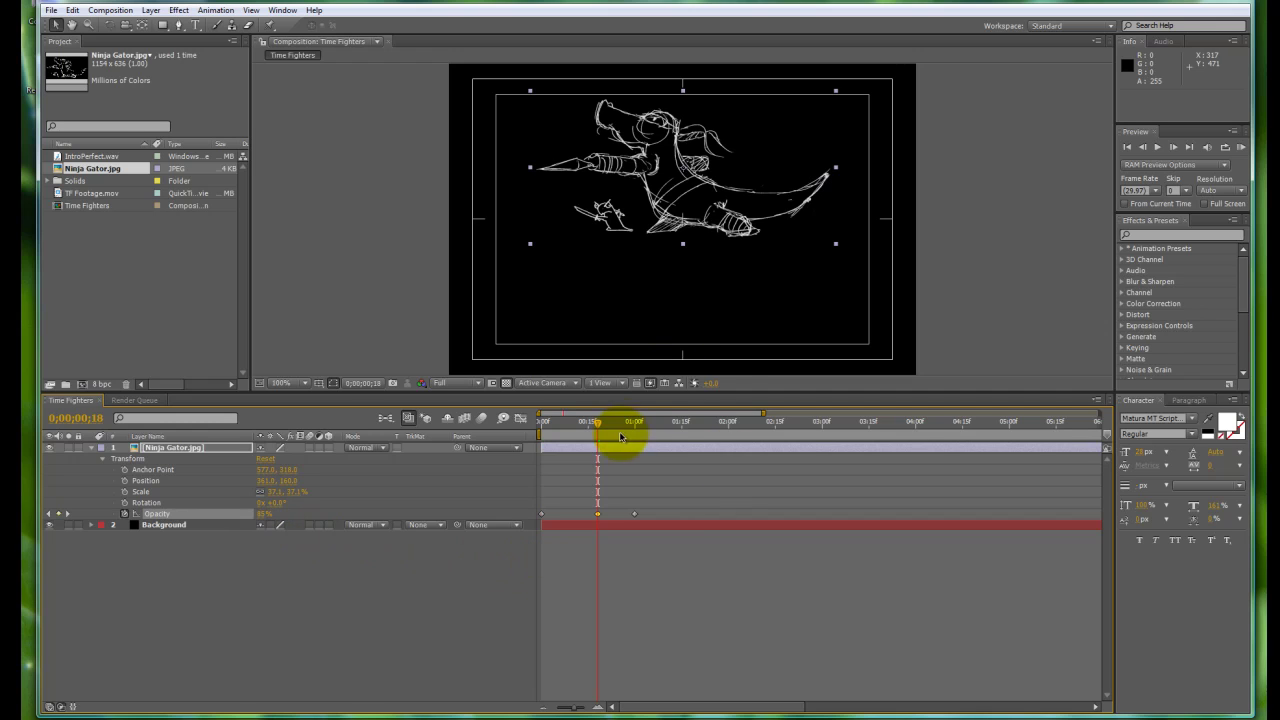
mouse_move(595, 427)
mouse_down()
mouse_move(557, 423)
mouse_move(634, 425)
mouse_move(540, 424)
mouse_move(634, 423)
mouse_move(606, 430)
mouse_up()
drag(634, 514, 731, 514)
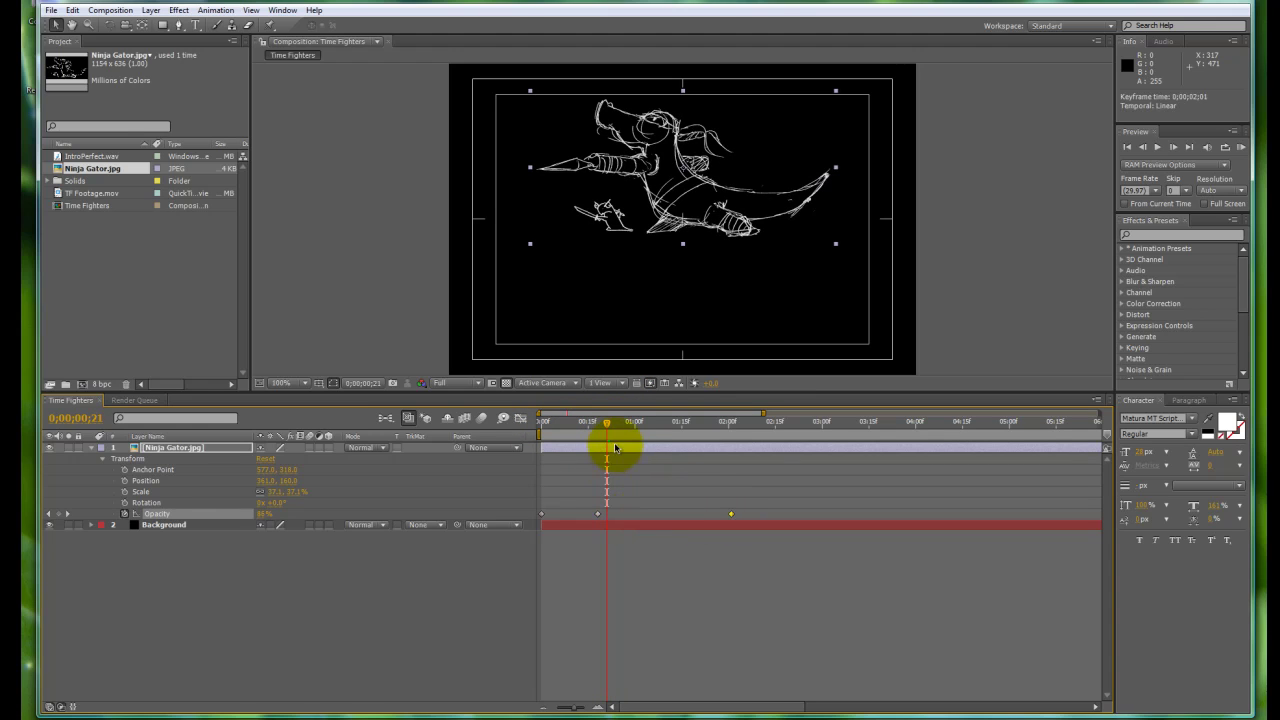
mouse_move(606, 429)
mouse_down()
mouse_move(546, 423)
mouse_move(731, 451)
mouse_up()
Delete the Ninja Gator layer's middle Opacity keyframe at 0;00;00;18.
click(598, 514)
key(Delete)
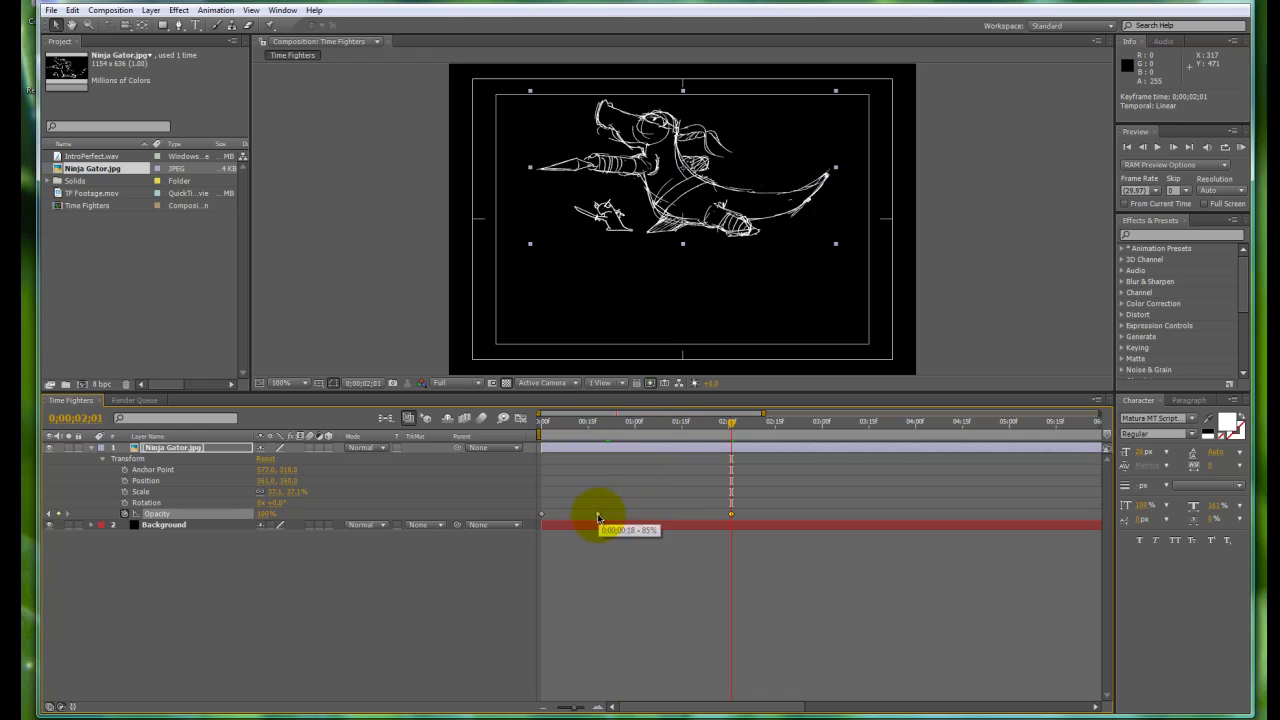
click(598, 515)
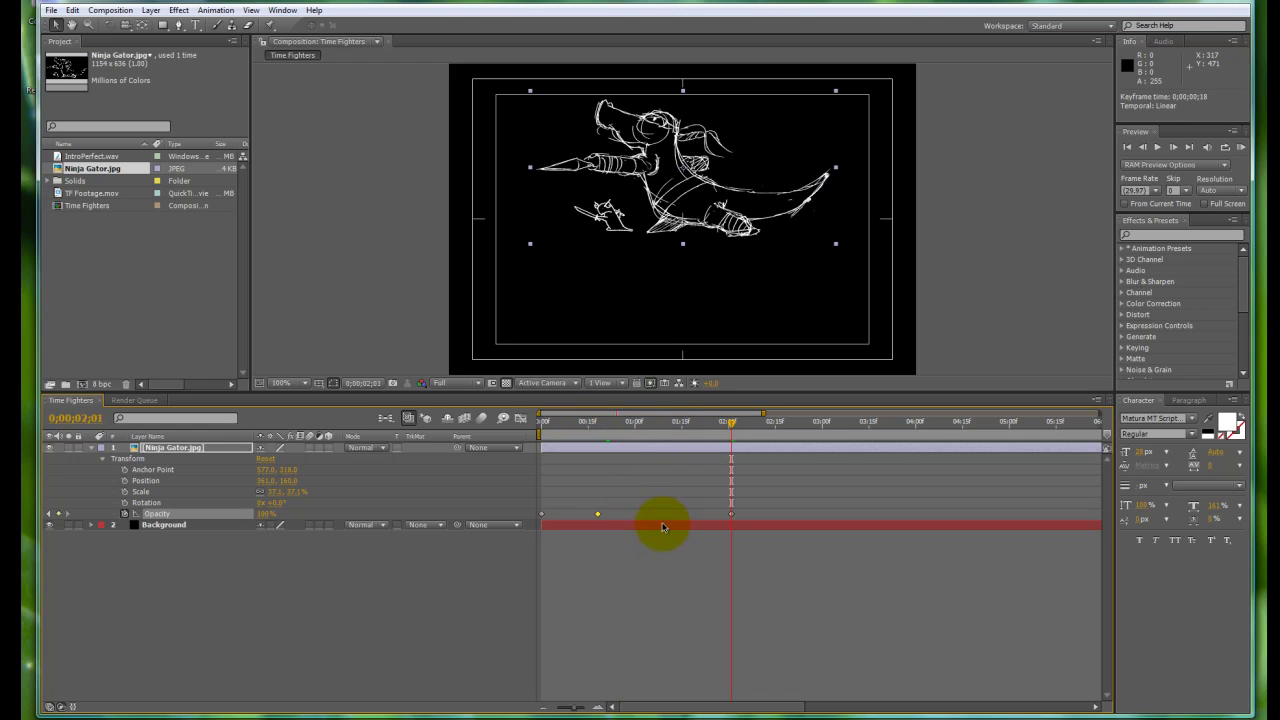
key(Delete)
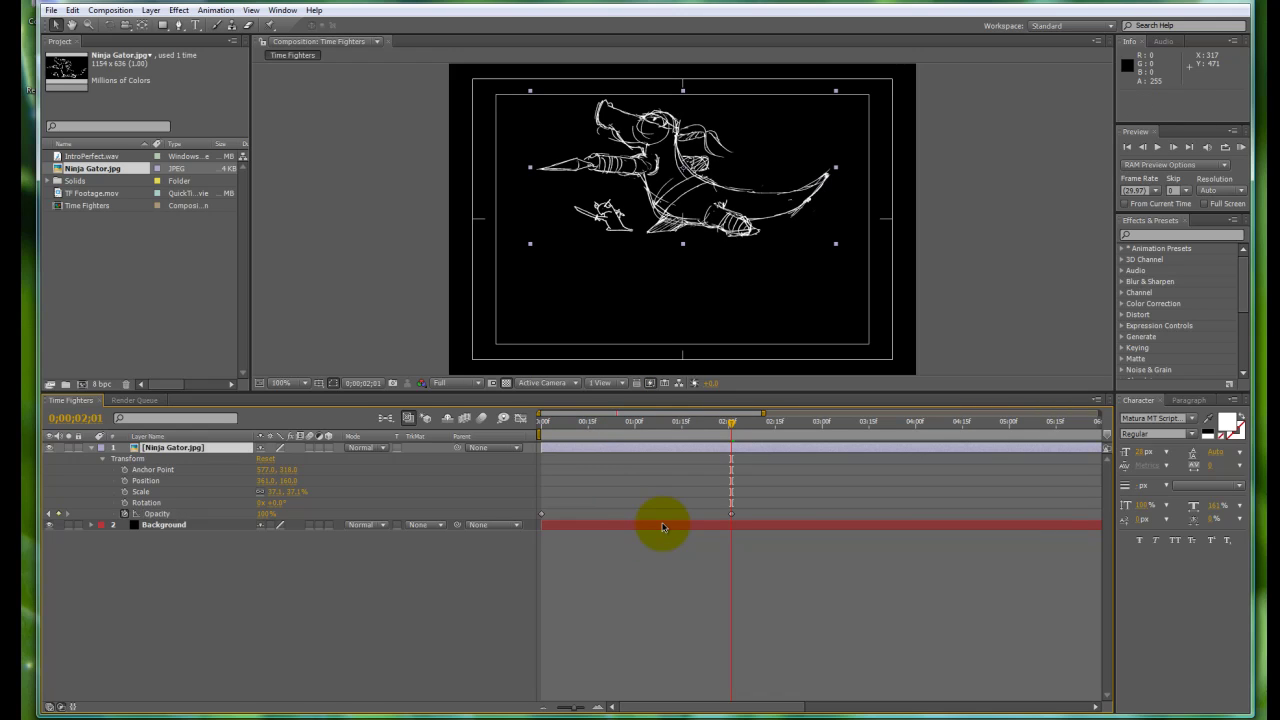
Move the Ninja Gator layer's 100% Opacity keyframe to 0;00;01;00.
mouse_move(731, 425)
mouse_down()
mouse_move(516, 427)
mouse_move(744, 425)
mouse_move(521, 437)
mouse_move(640, 448)
mouse_up()
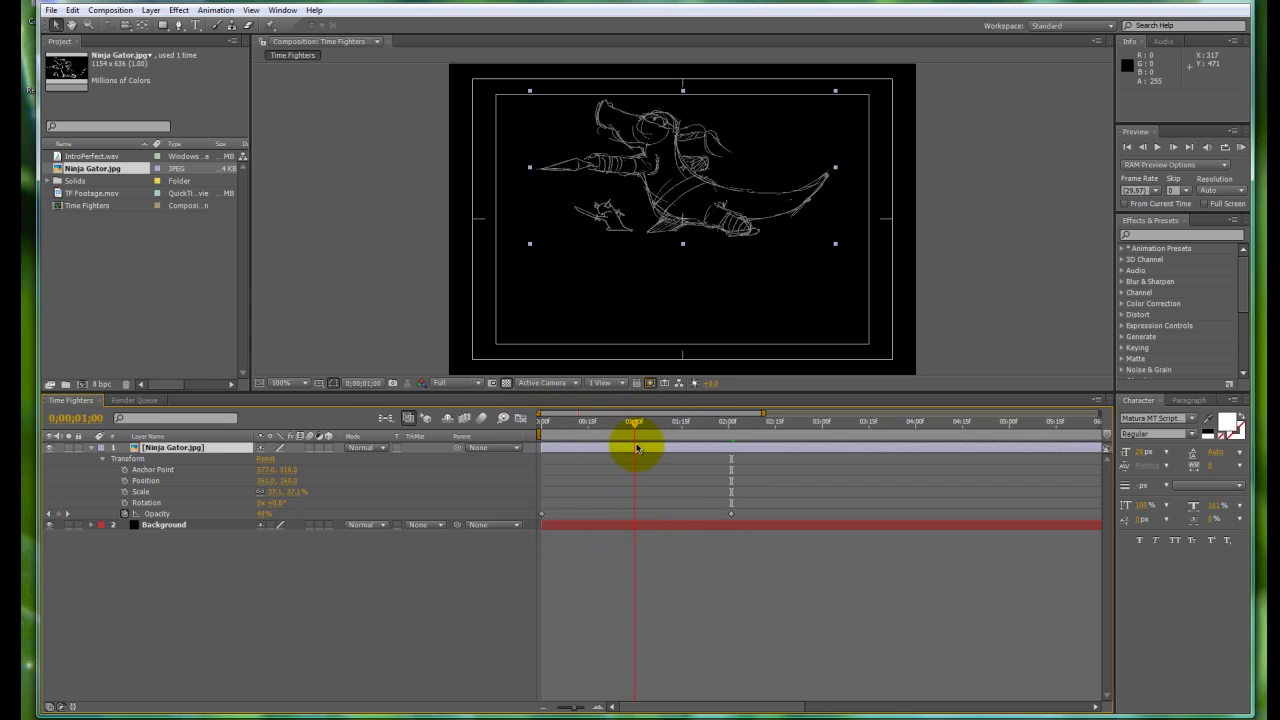
drag(731, 480, 634, 480)
click(731, 517)
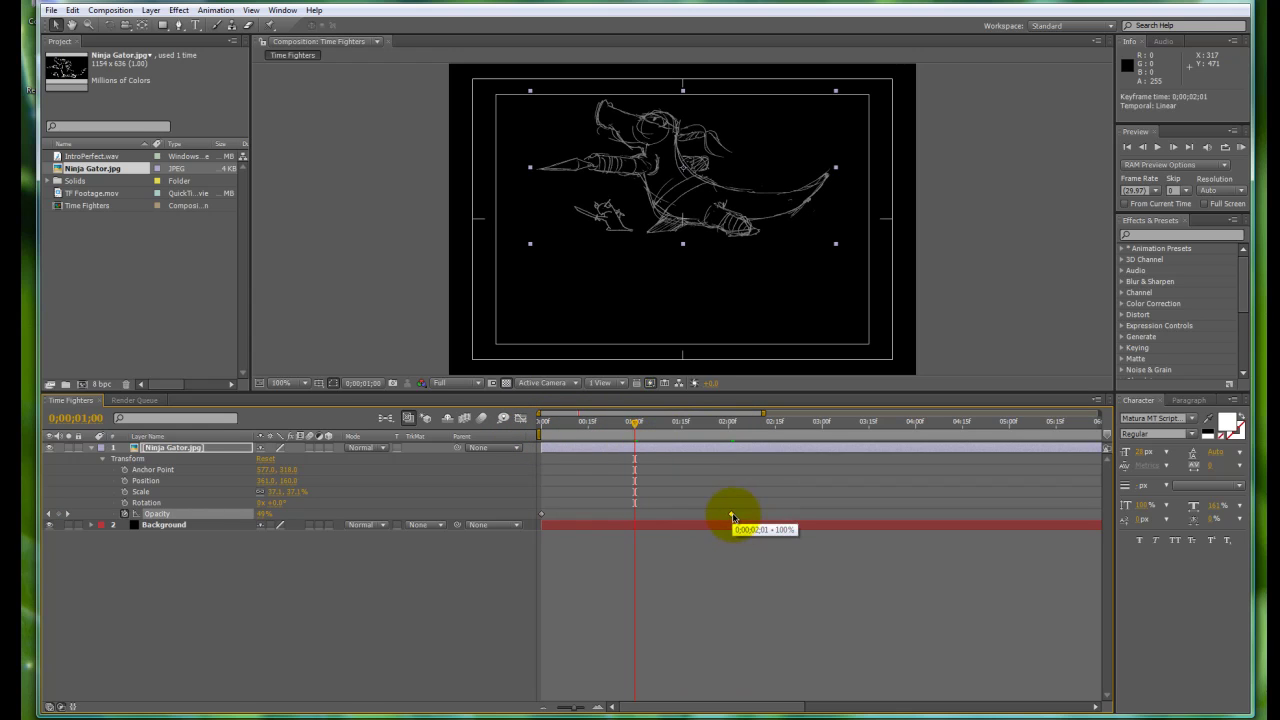
drag(719, 514, 634, 517)
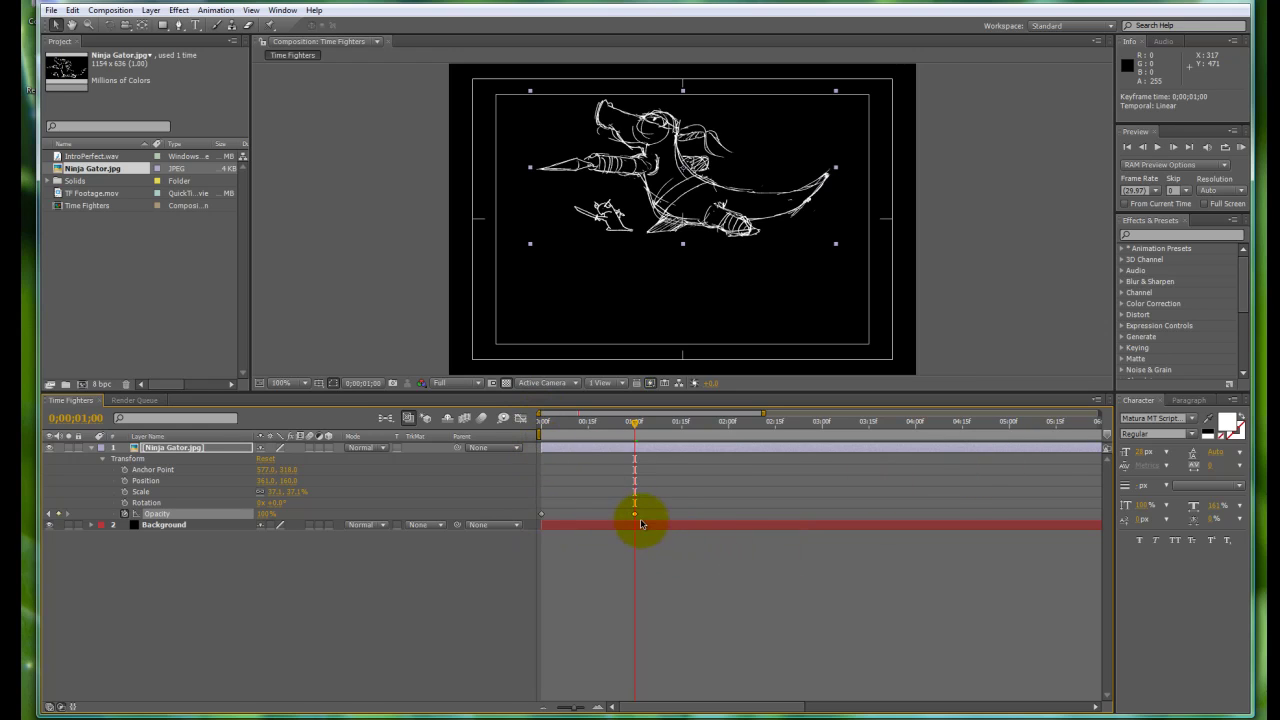
drag(635, 517, 626, 517)
Return the current time to 0;00;00;00 and review the Example Movie before going back to the composition.
drag(634, 428, 436, 430)
click(454, 705)
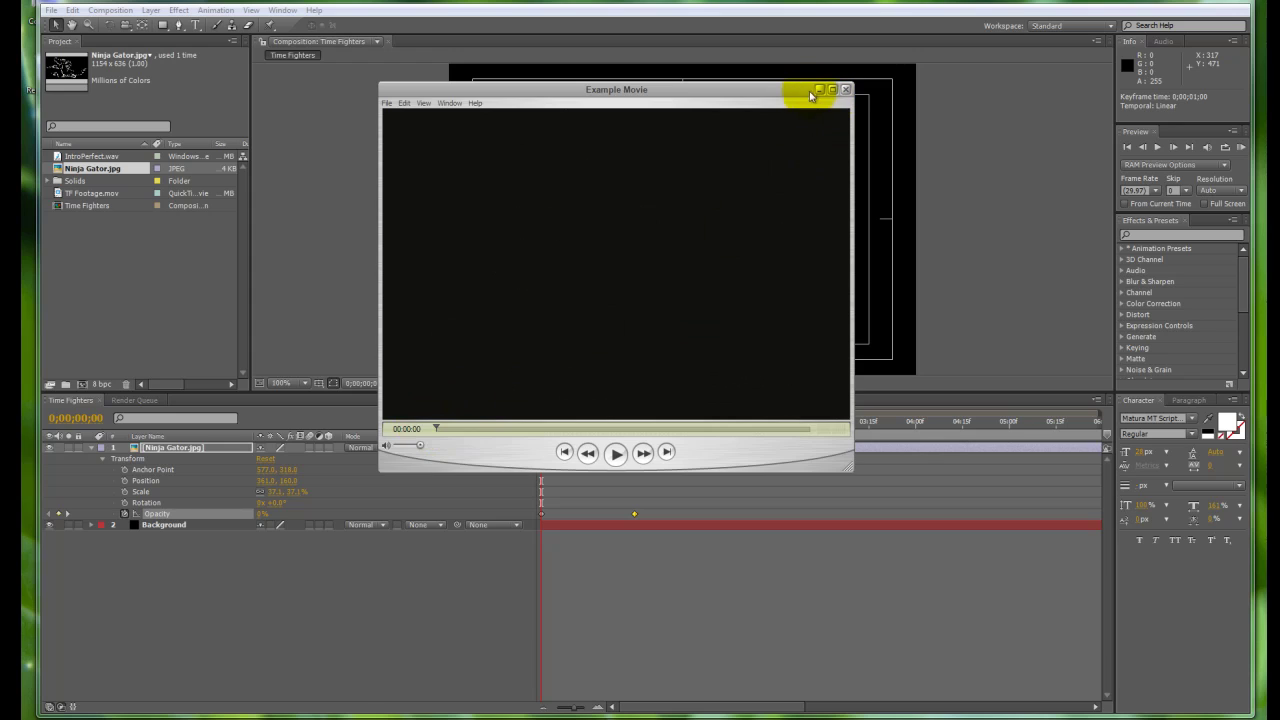
click(819, 90)
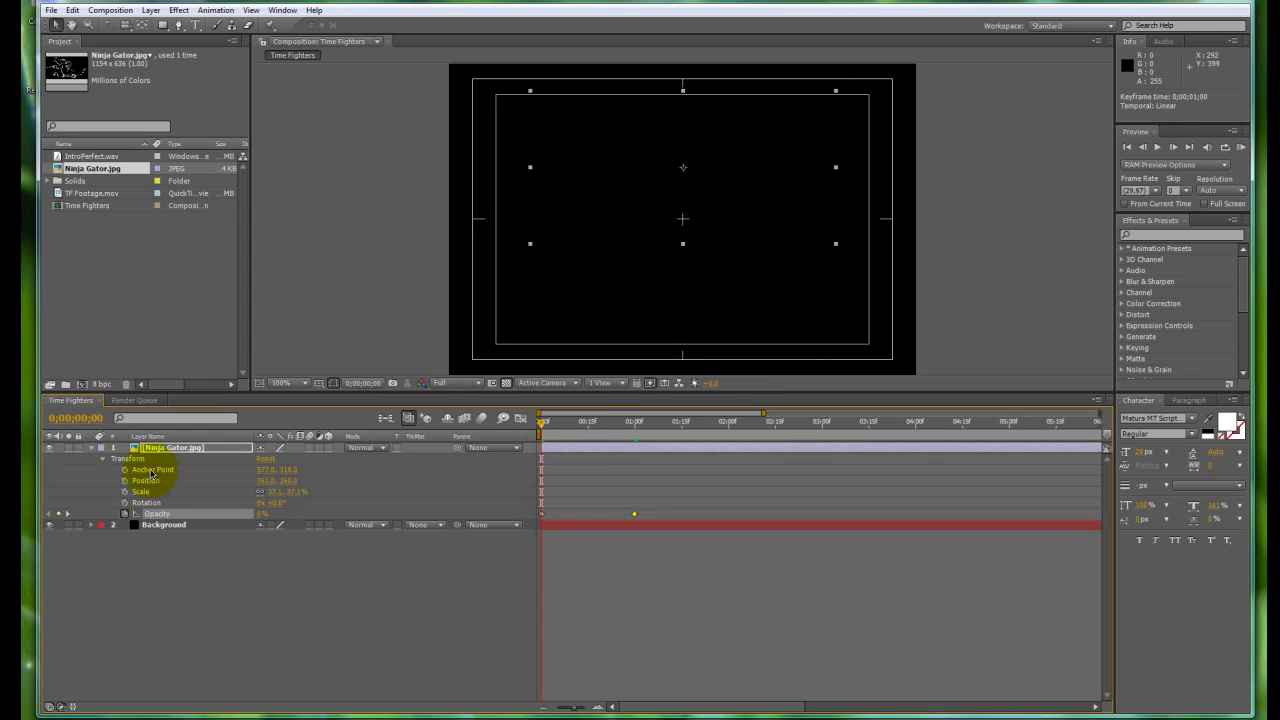
Collapse the Ninja Gator layer's properties and add the text "Time Fighters" below the drawing with the current time at 0;00;01;00.
click(104, 459)
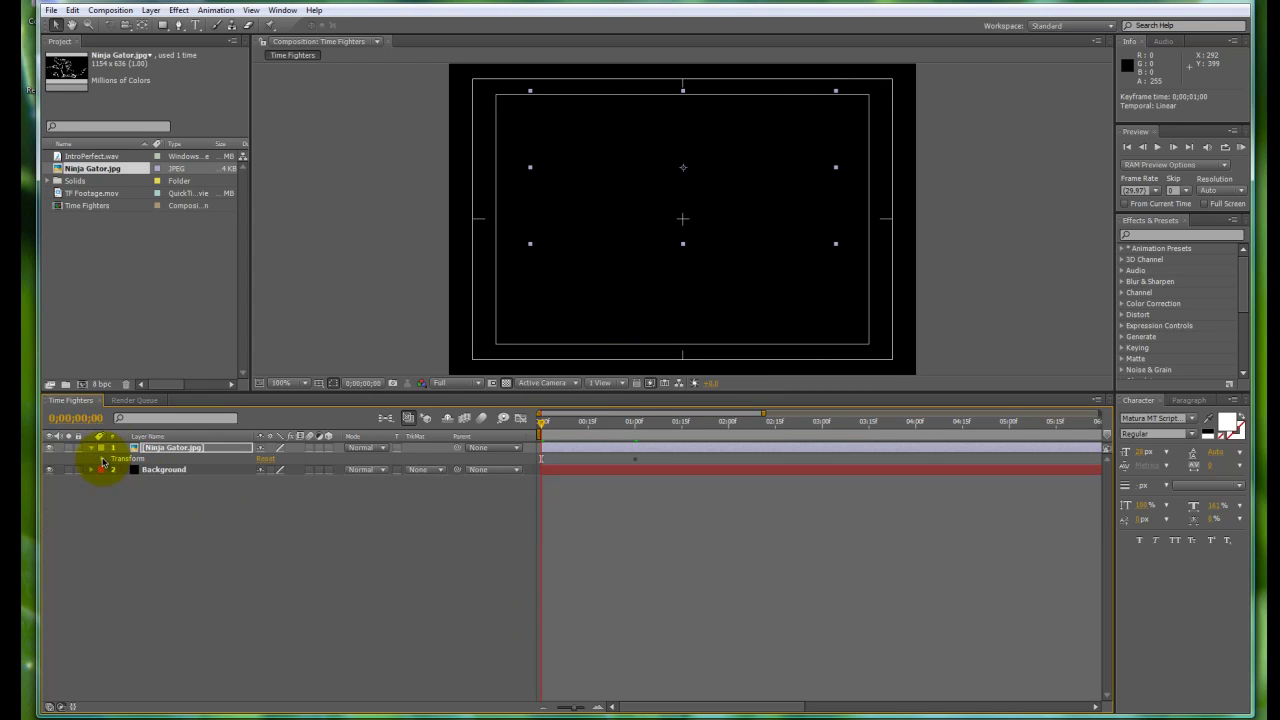
click(91, 447)
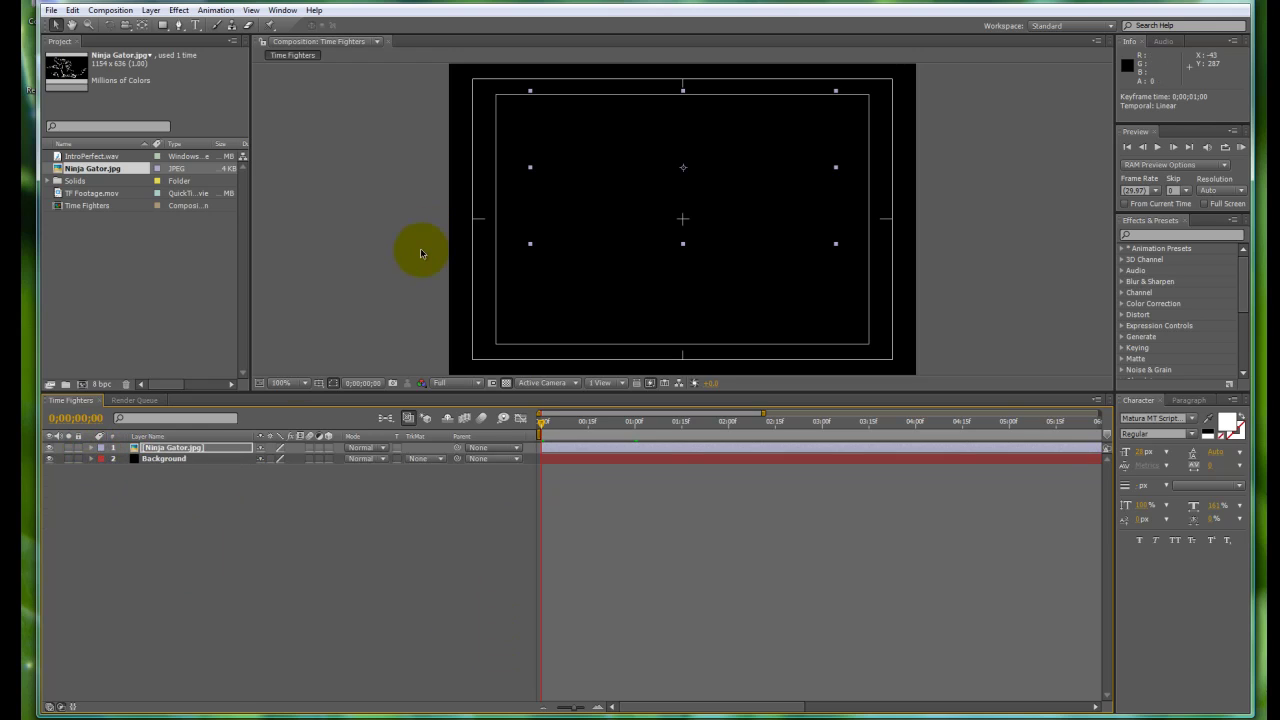
click(195, 27)
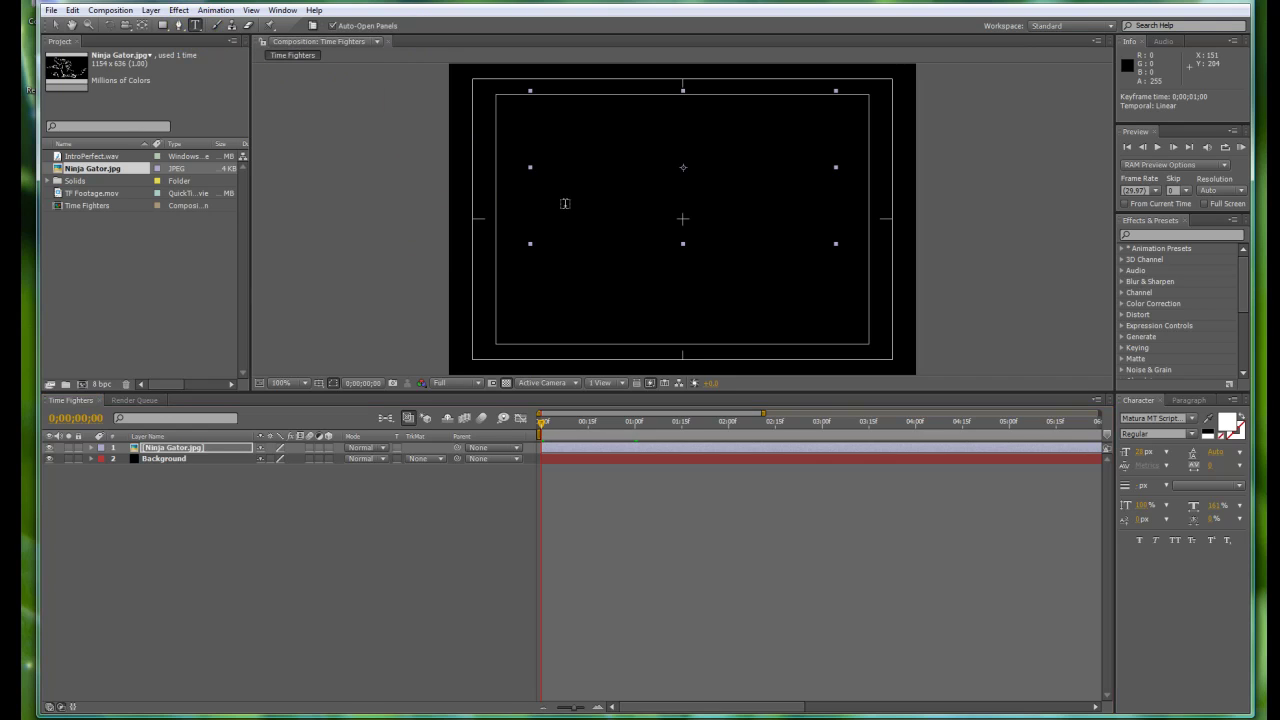
drag(541, 425, 634, 430)
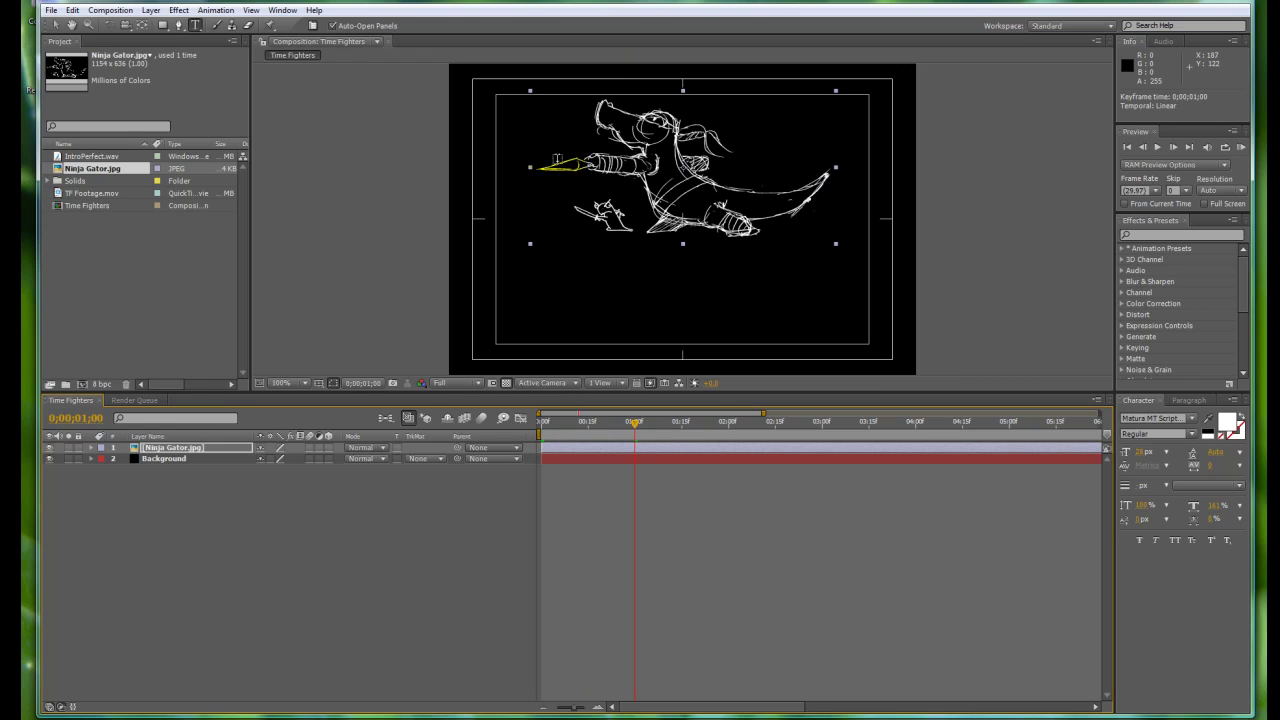
click(583, 302)
text(T)
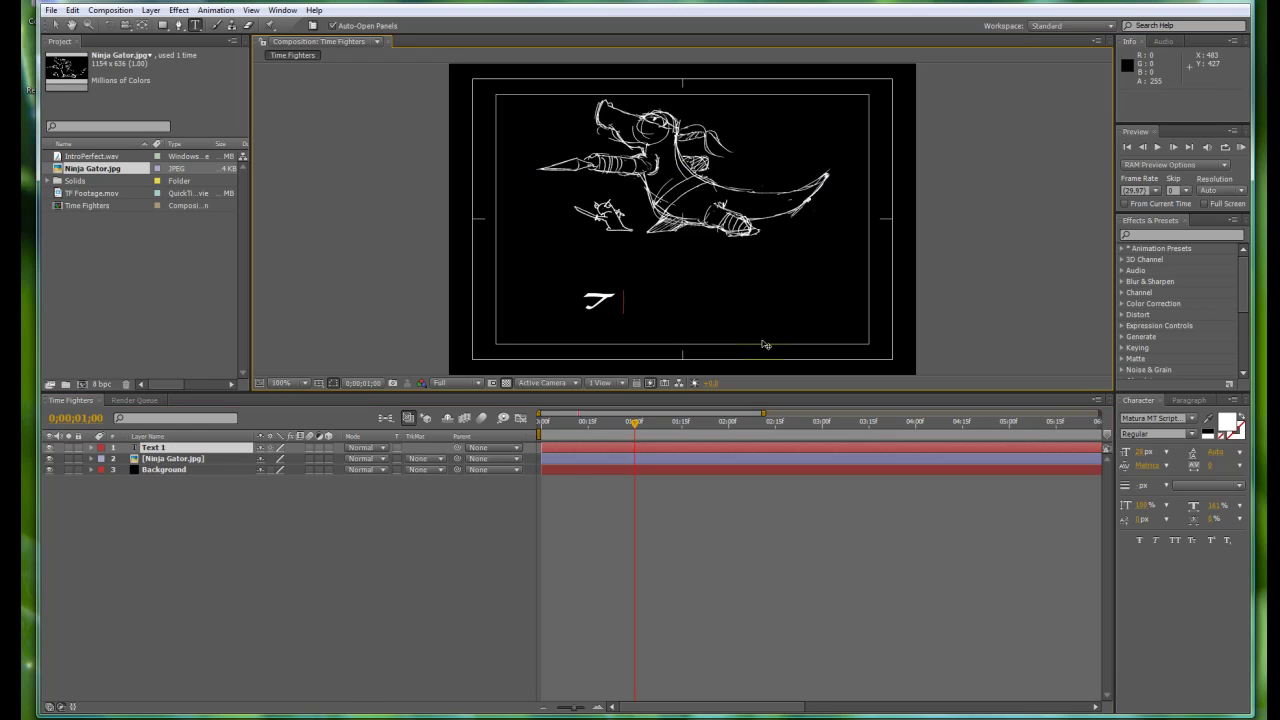
text(ime Fiugh)
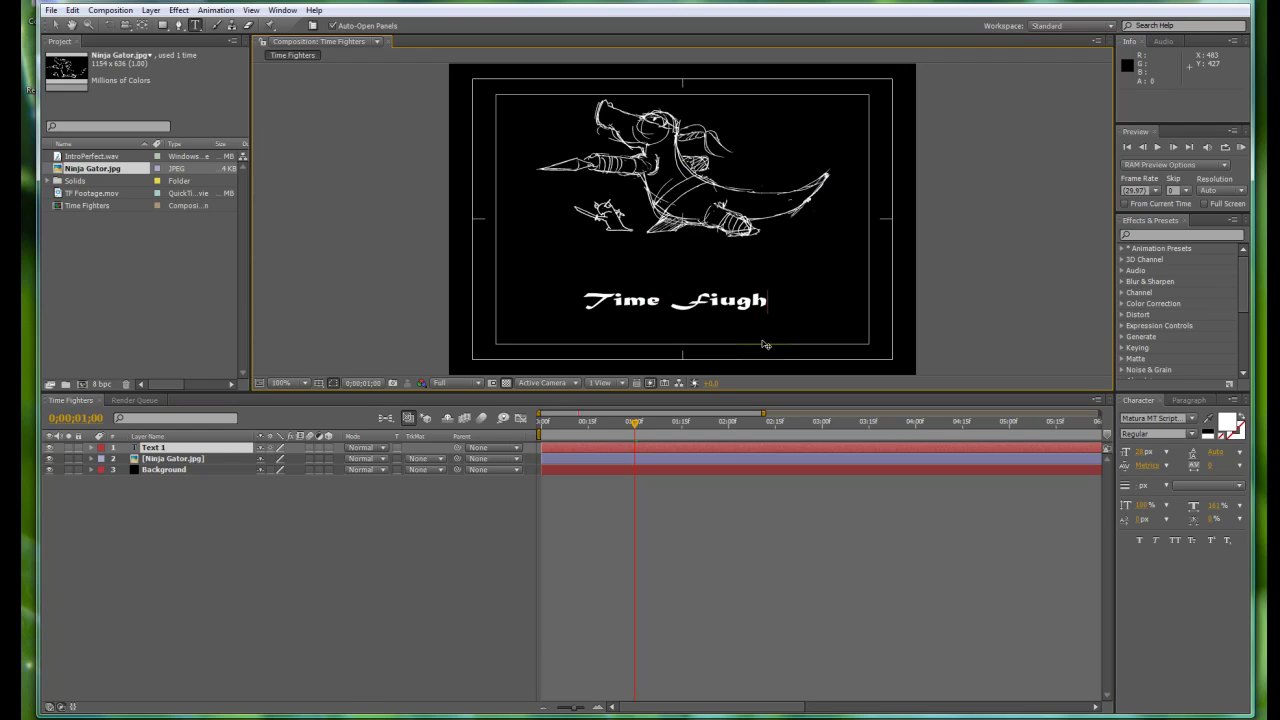
key(BackSpace)
key(BackSpace)
key(BackSpace)
text(ghters)
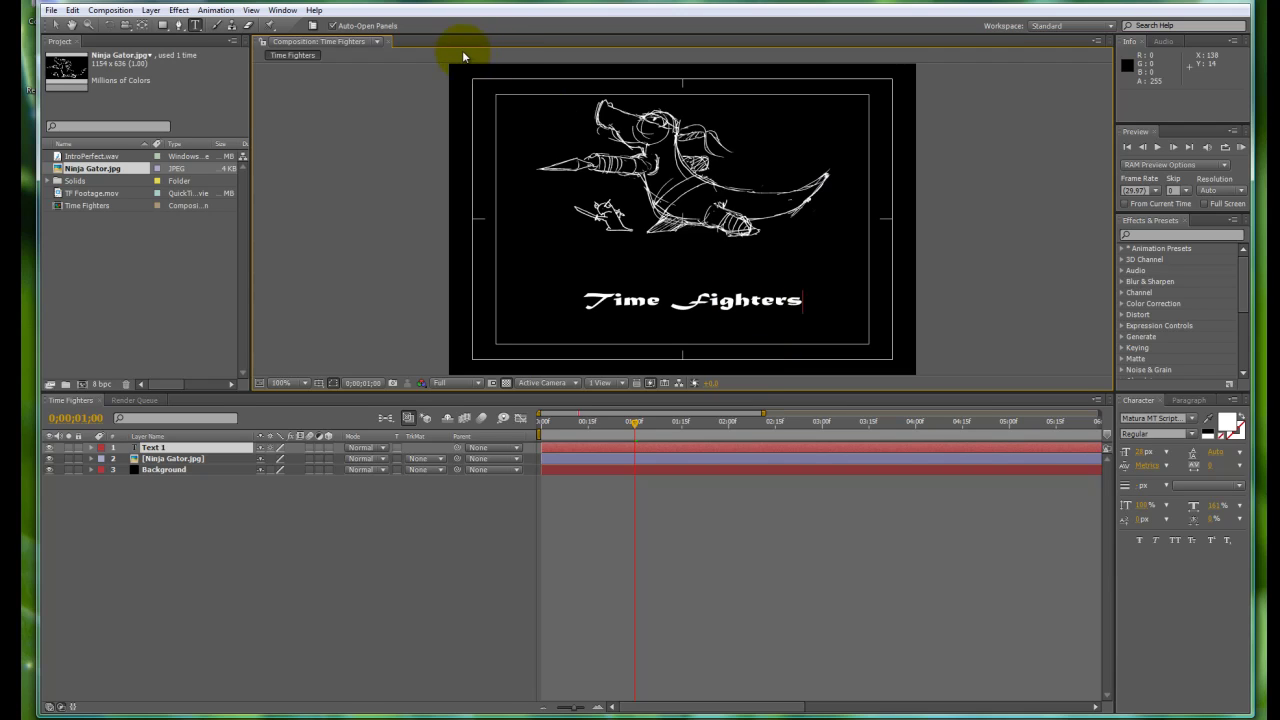
Open Example Movie.mov from the After Effects - Intro folder, check its opening title, and close it.
click(218, 717)
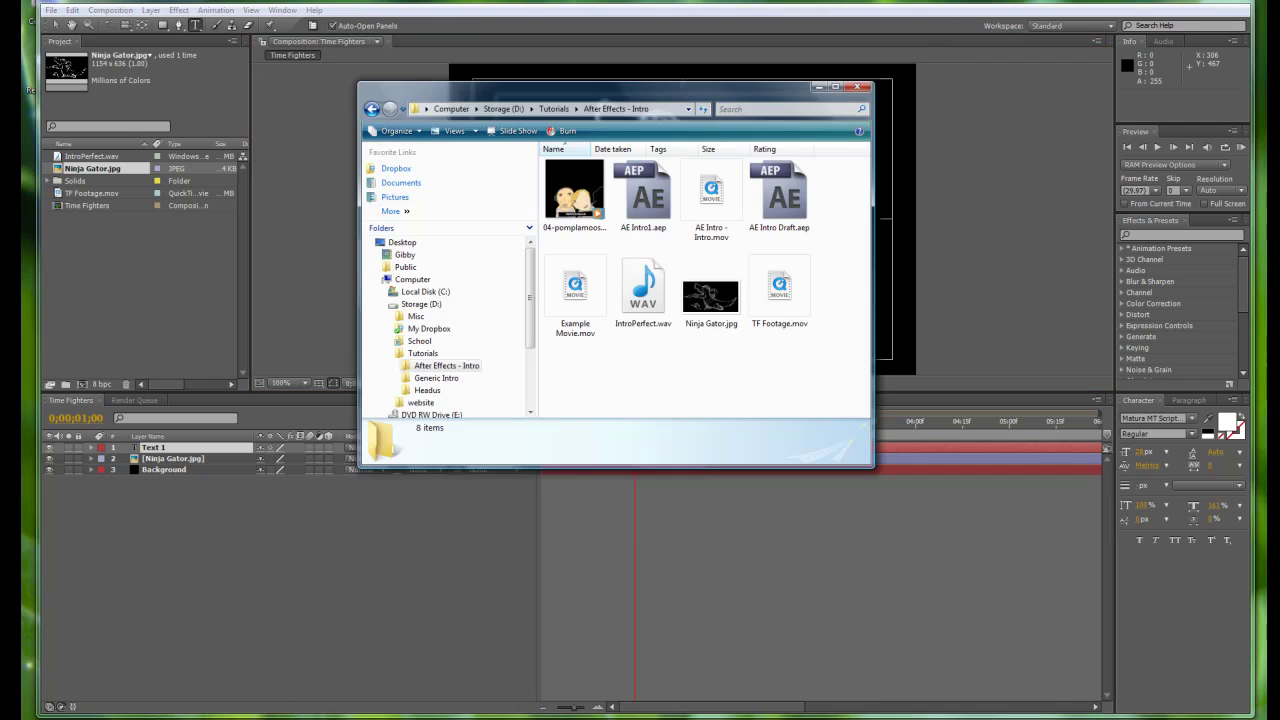
double_click(575, 292)
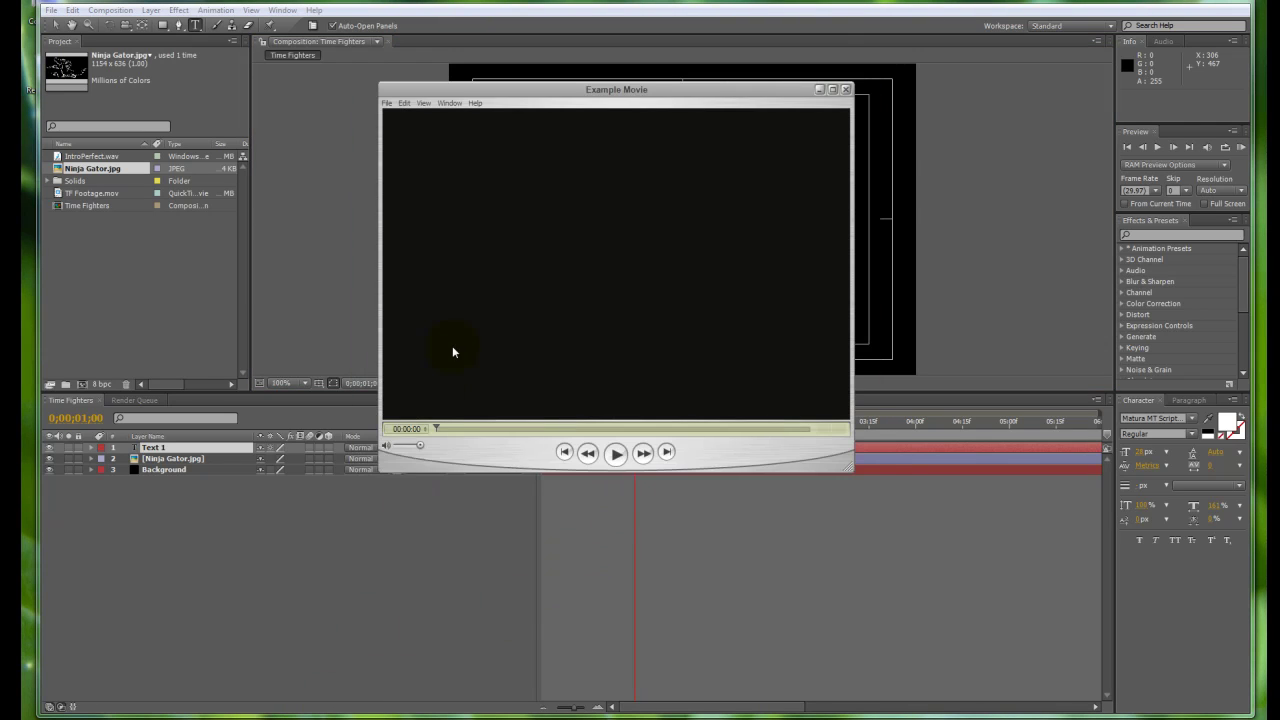
drag(435, 428, 471, 428)
click(845, 89)
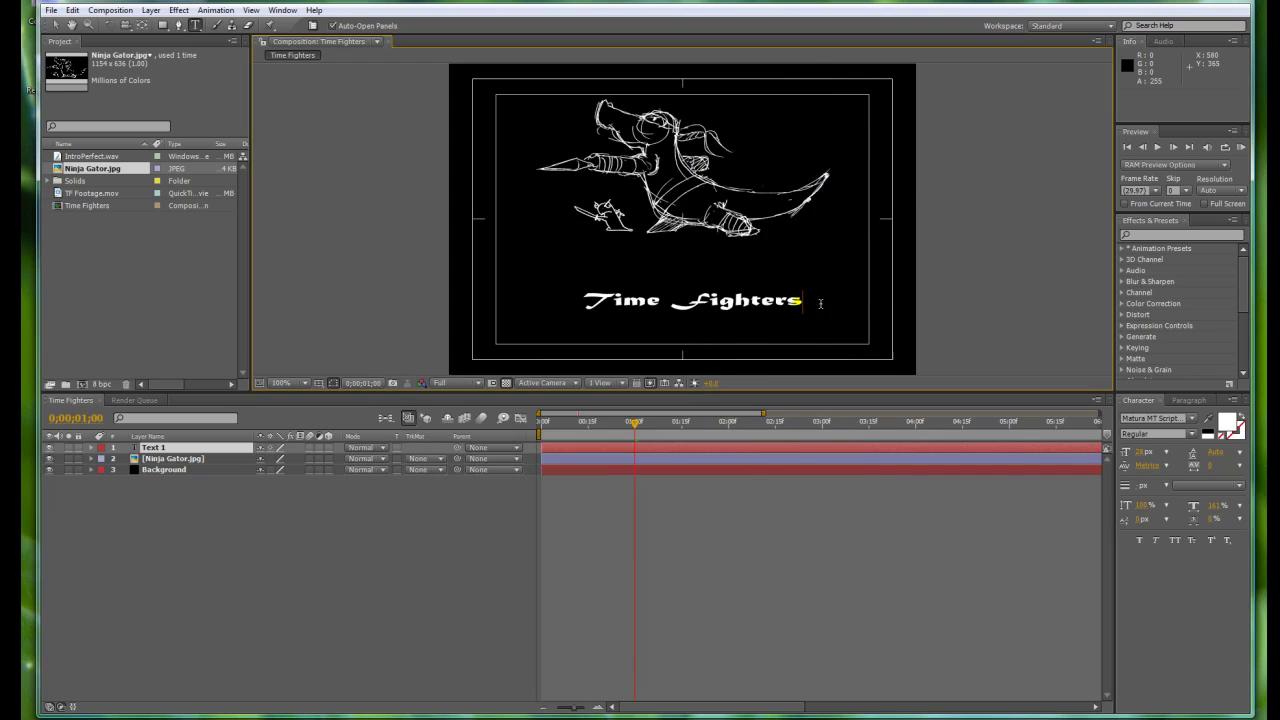
Replace the title text with "Team _ninjaGator" and move it under the gator drawing to position 167, 342.
drag(806, 302, 535, 306)
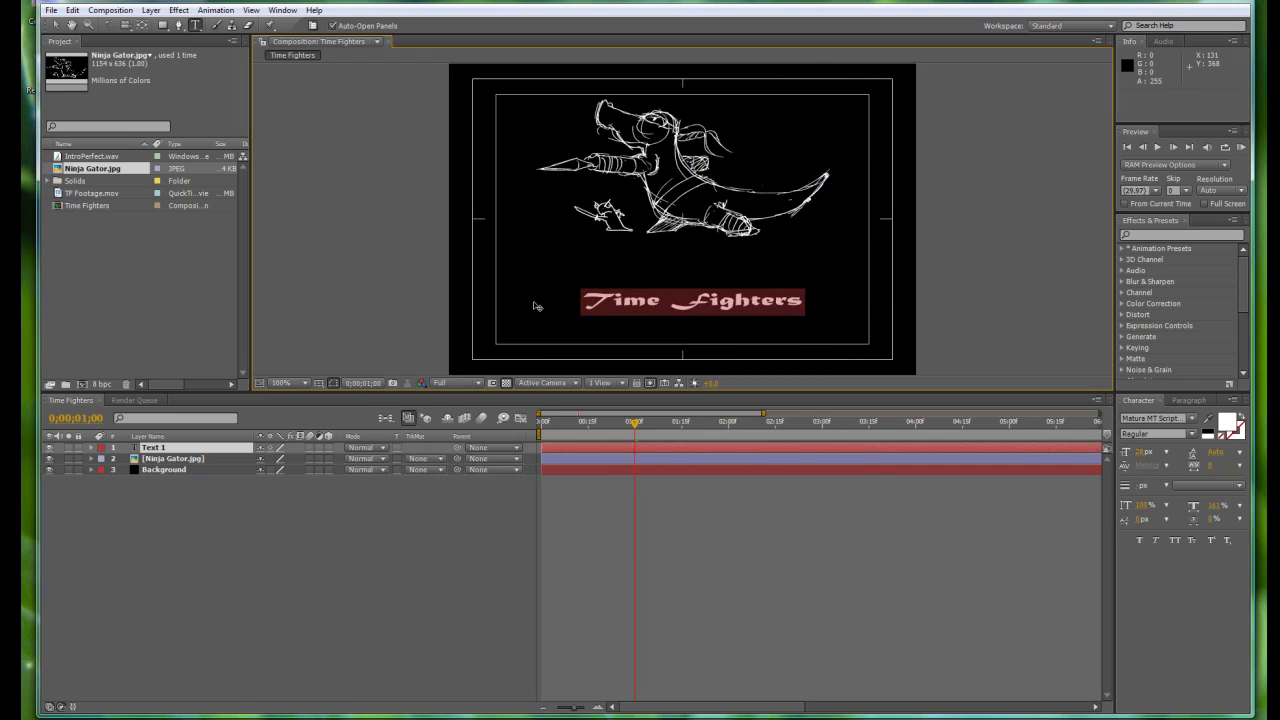
text(Team _ninjaGator)
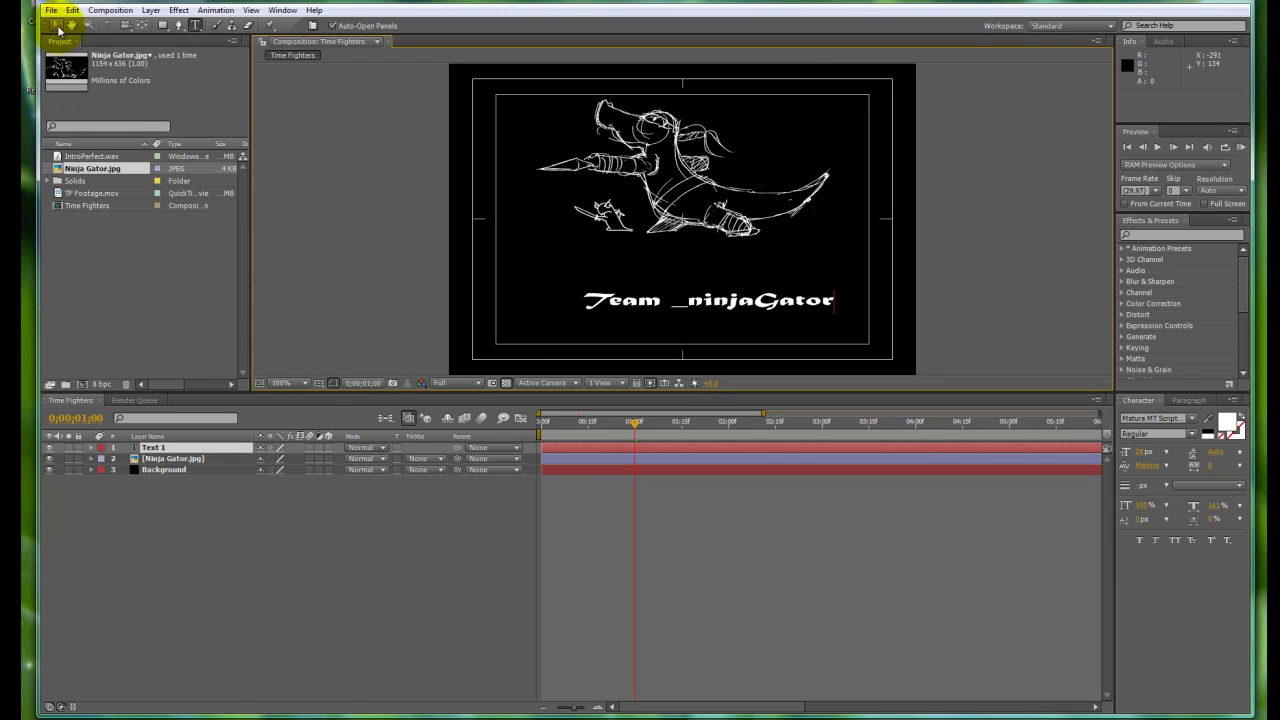
click(55, 24)
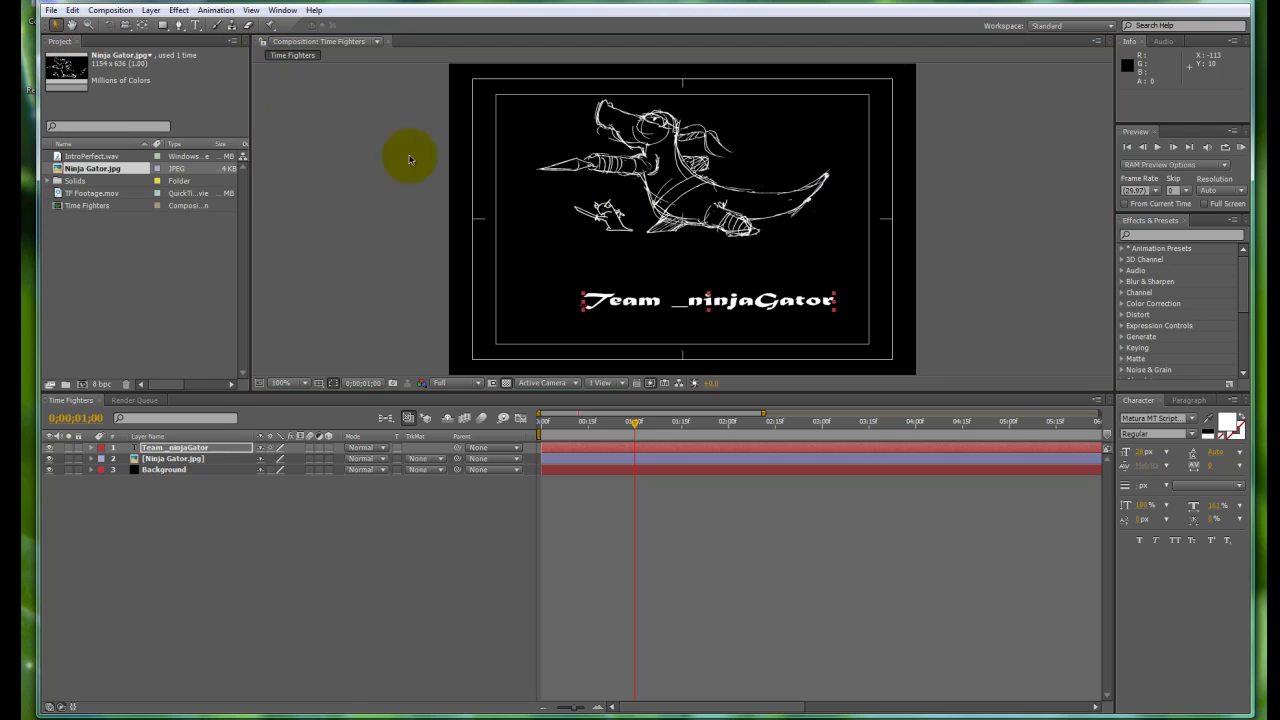
drag(774, 302, 739, 285)
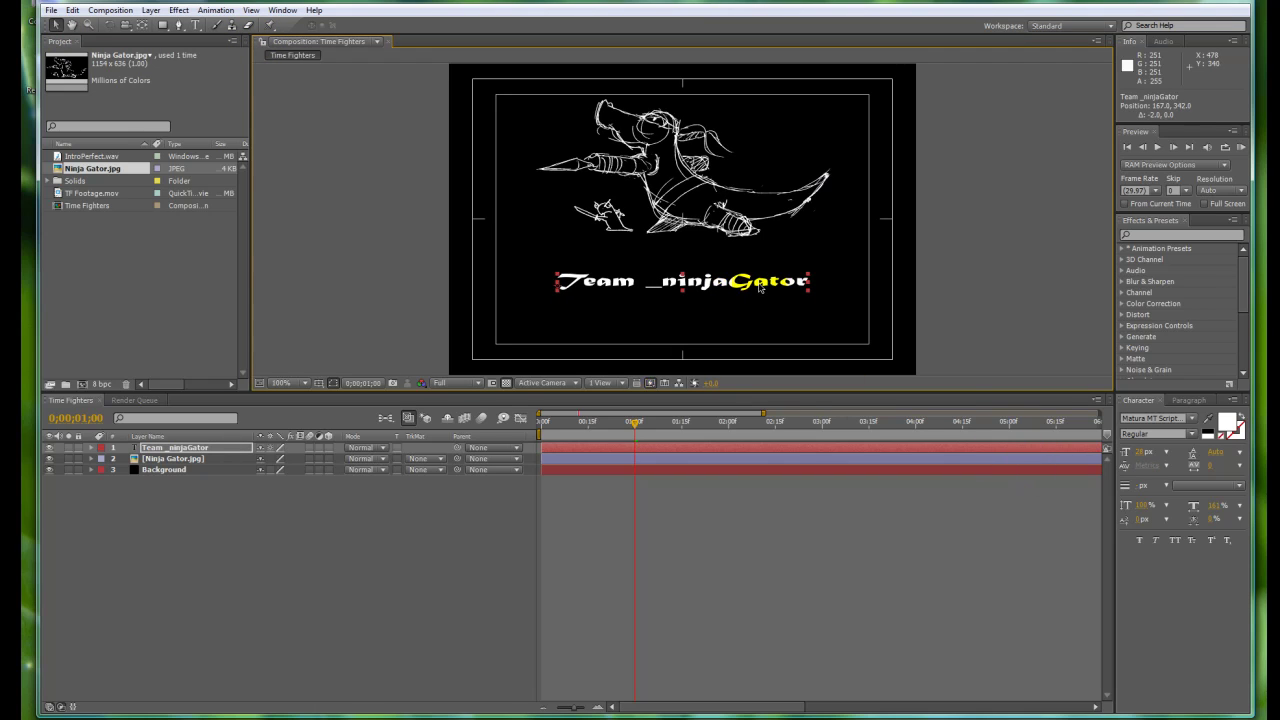
Examine the title's character formatting options and the list of panels that can be shown in the workspace.
double_click(759, 288)
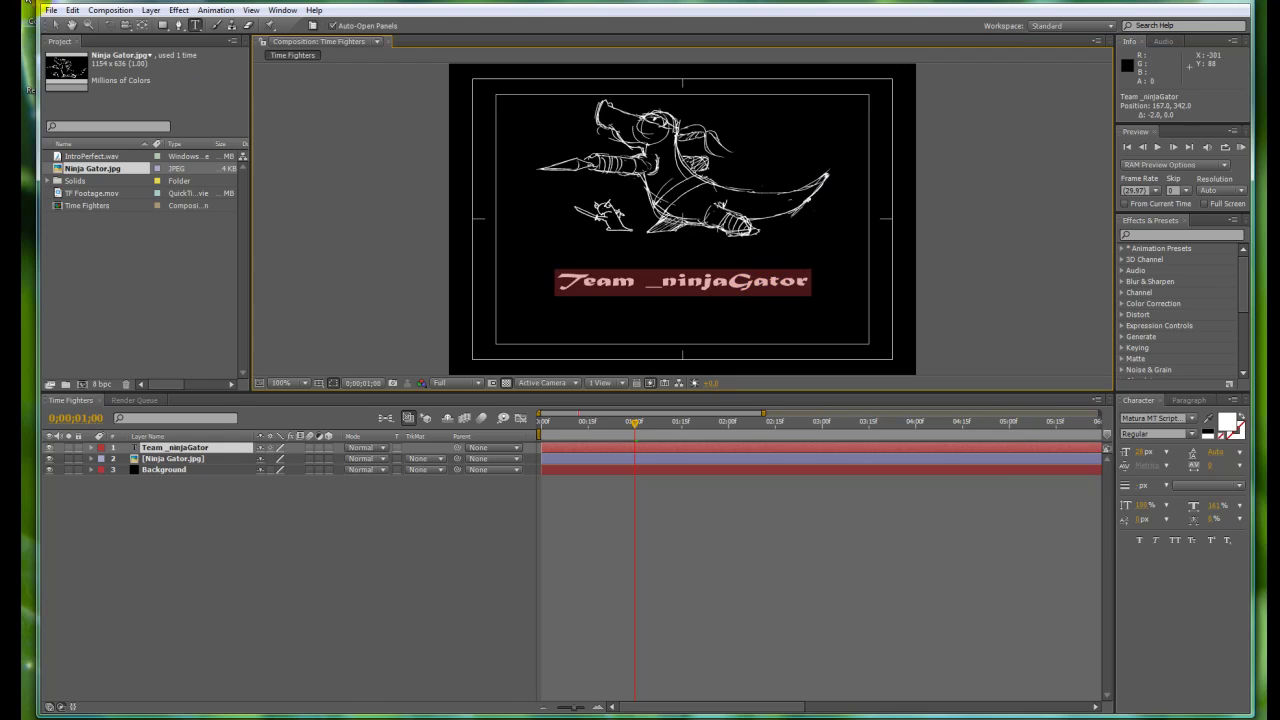
click(55, 24)
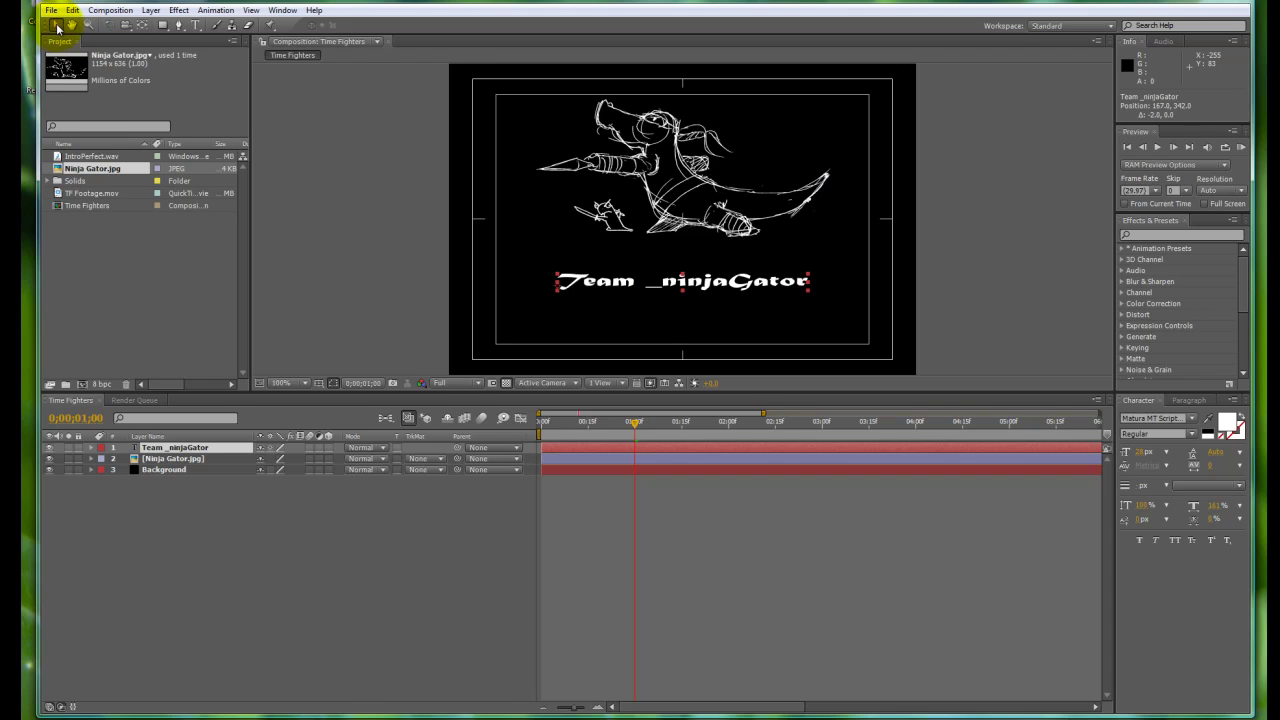
double_click(702, 286)
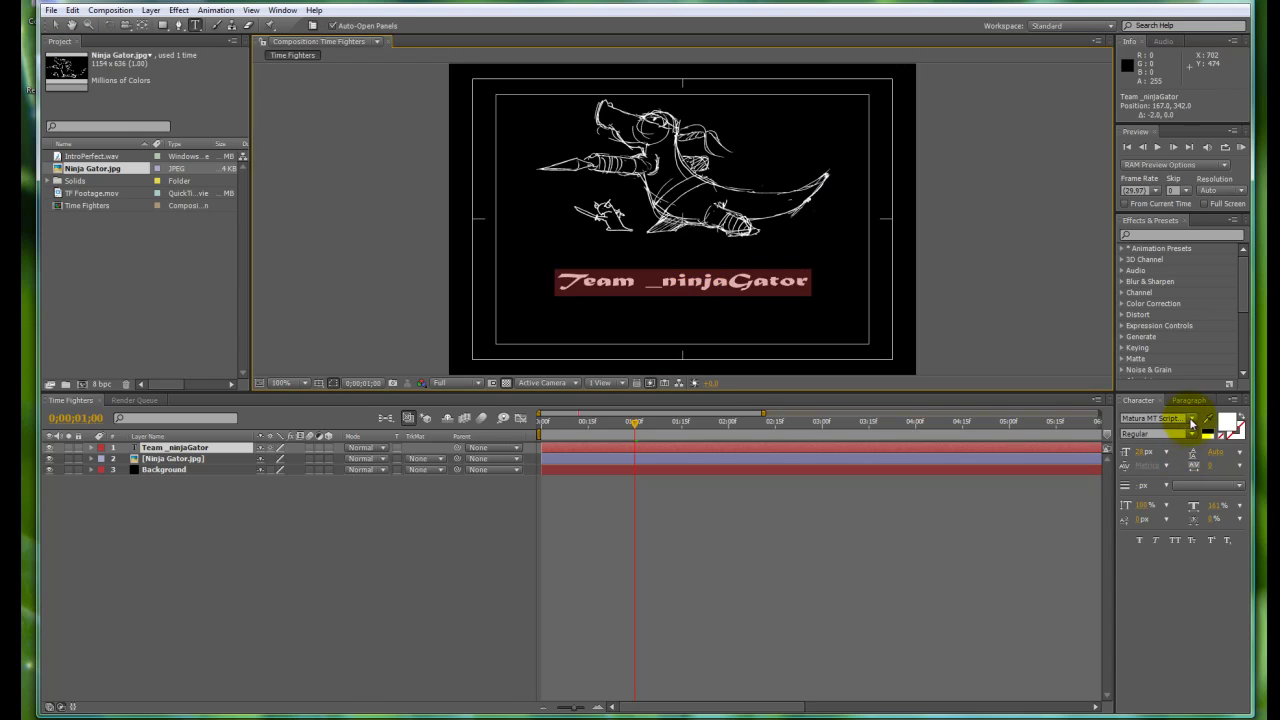
click(283, 10)
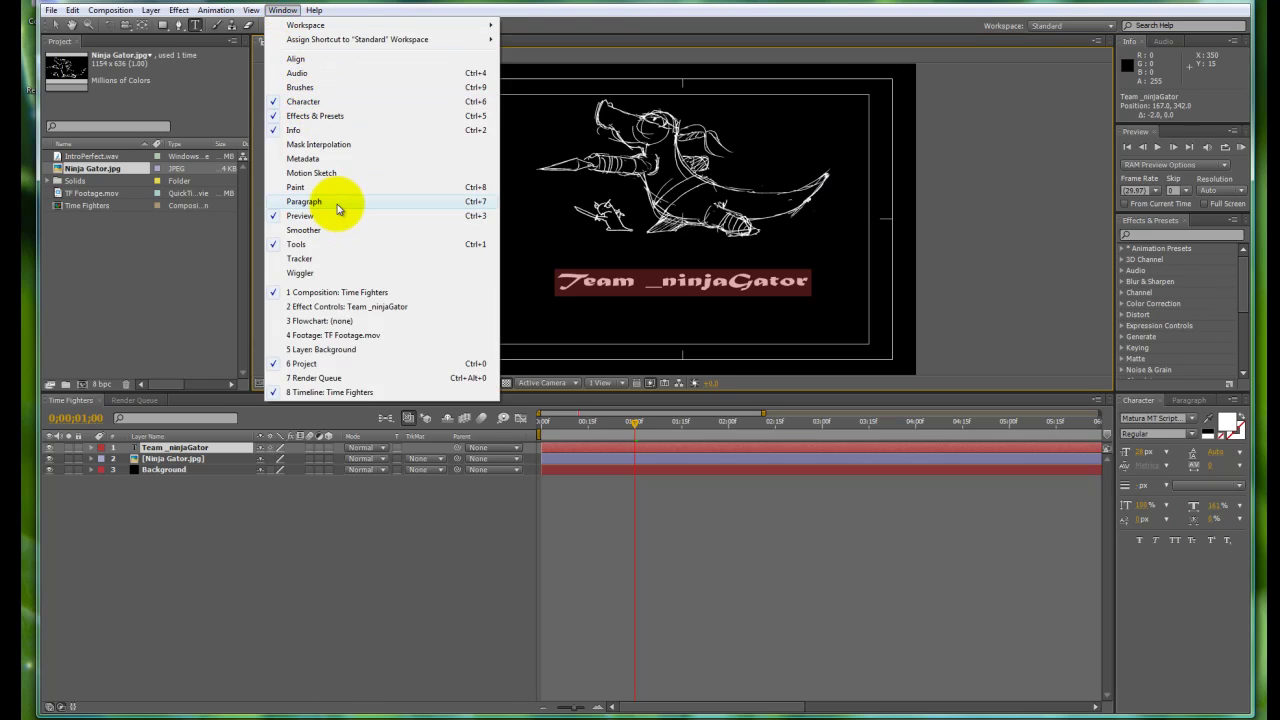
click(350, 10)
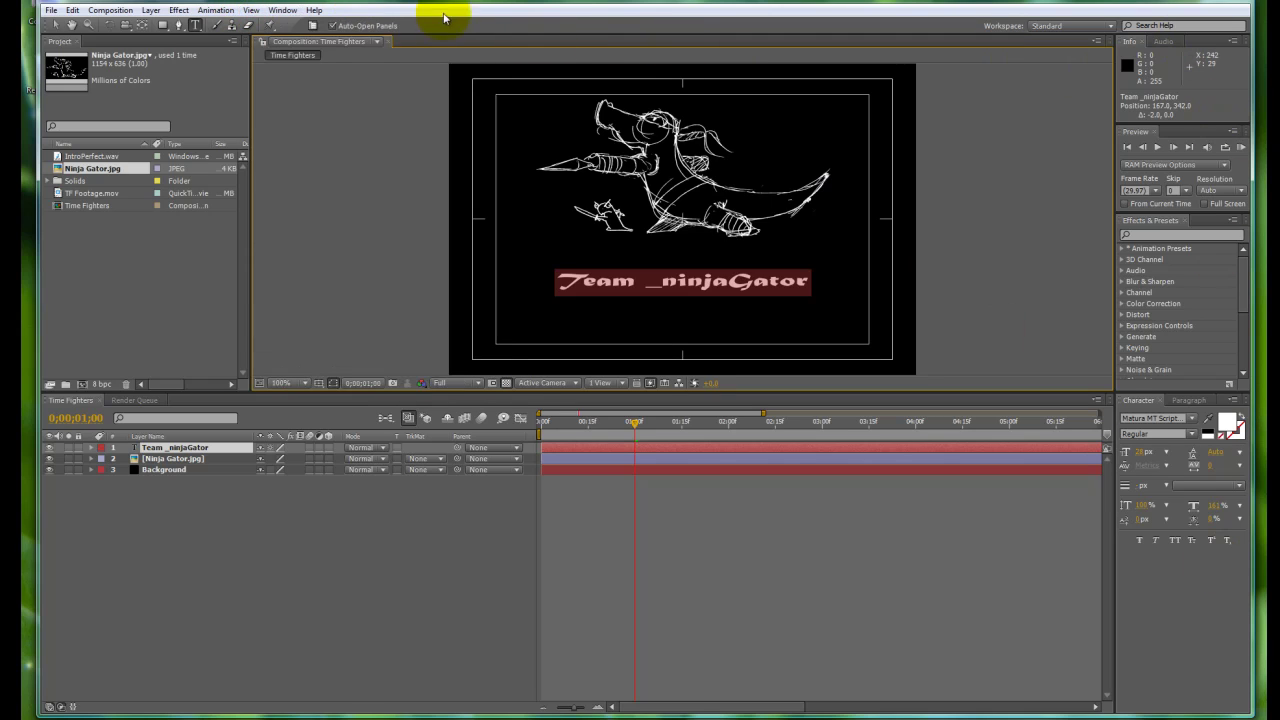
click(283, 10)
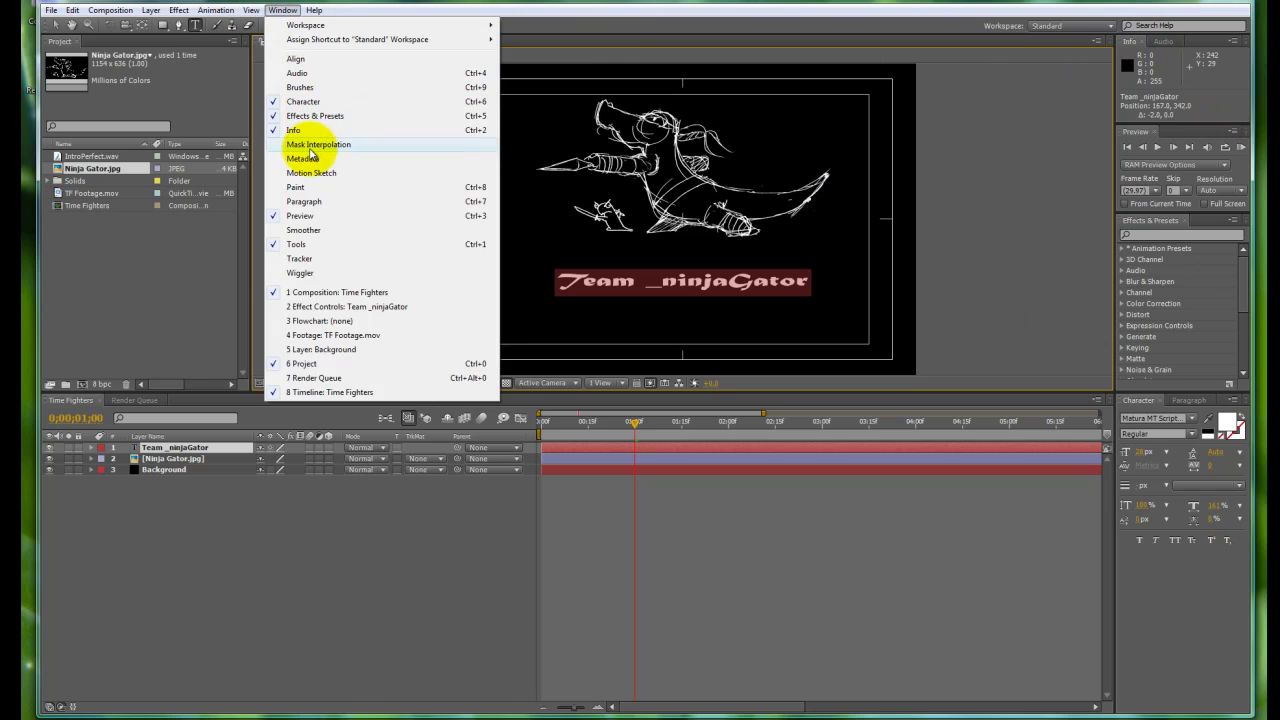
click(640, 10)
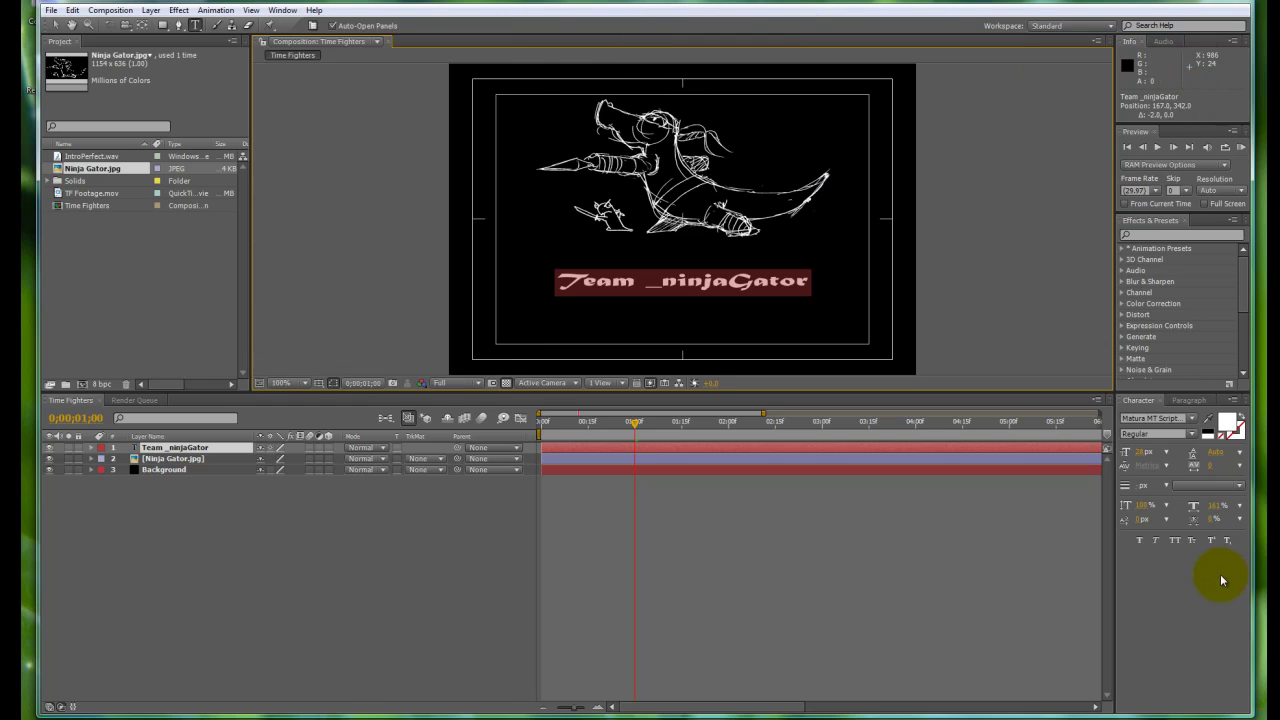
click(283, 10)
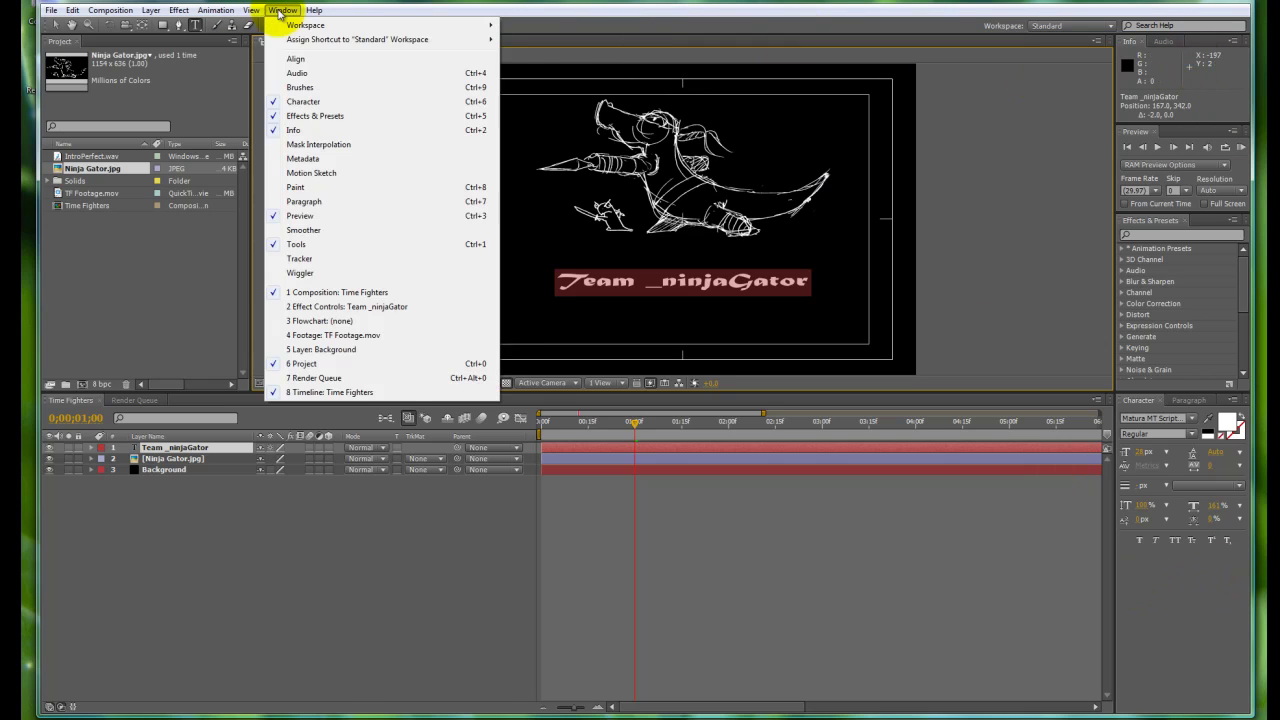
click(383, 8)
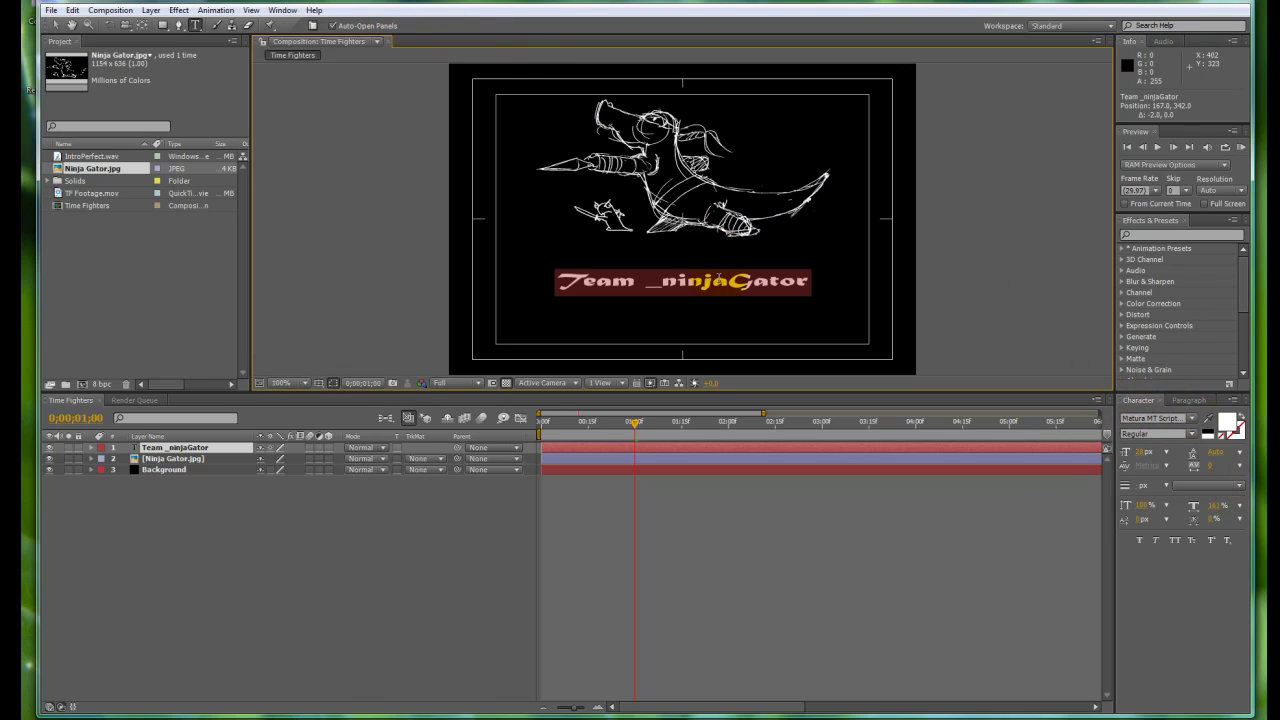
click(176, 457)
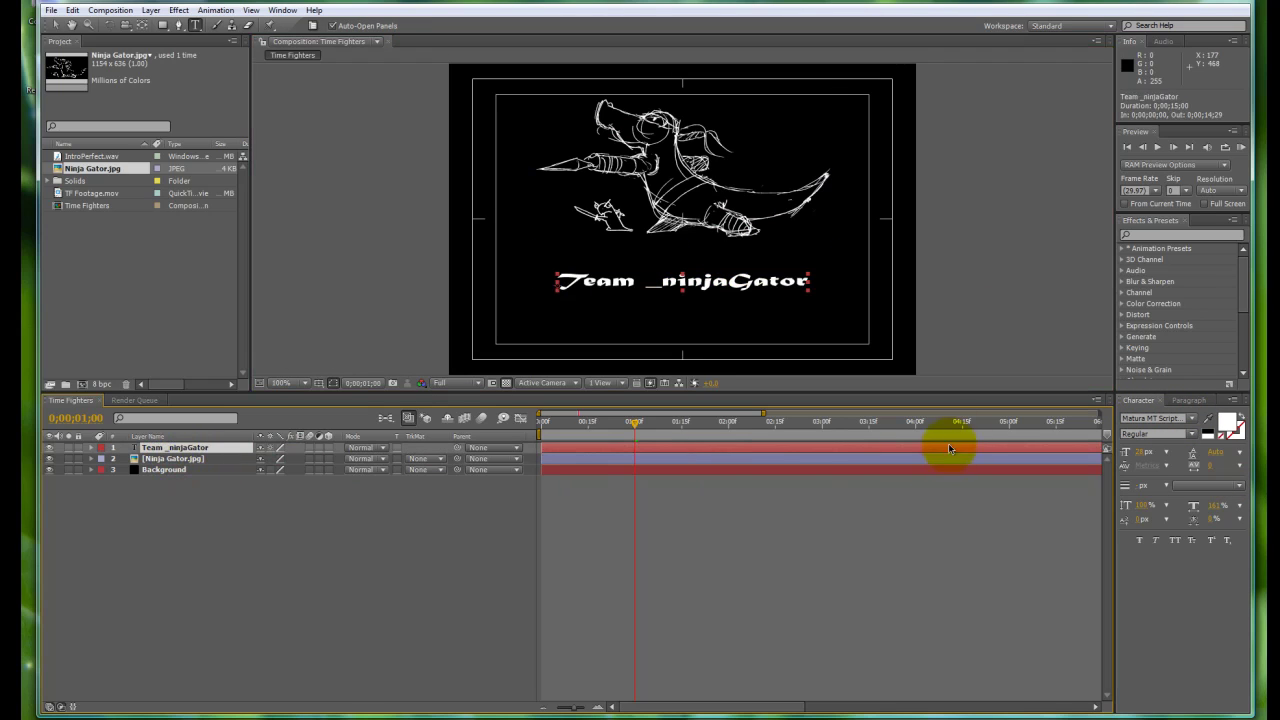
Change the font of the "Team _ninjaGator" title to Courier.
click(56, 25)
double_click(724, 285)
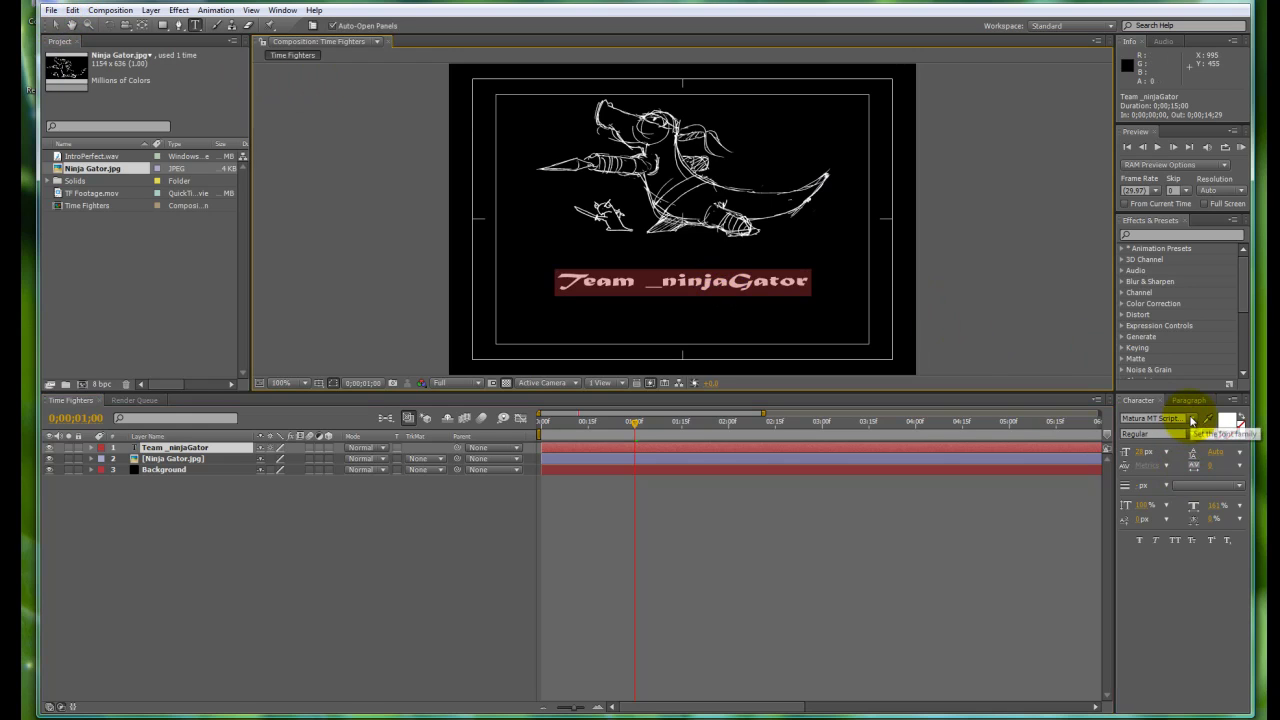
click(1191, 421)
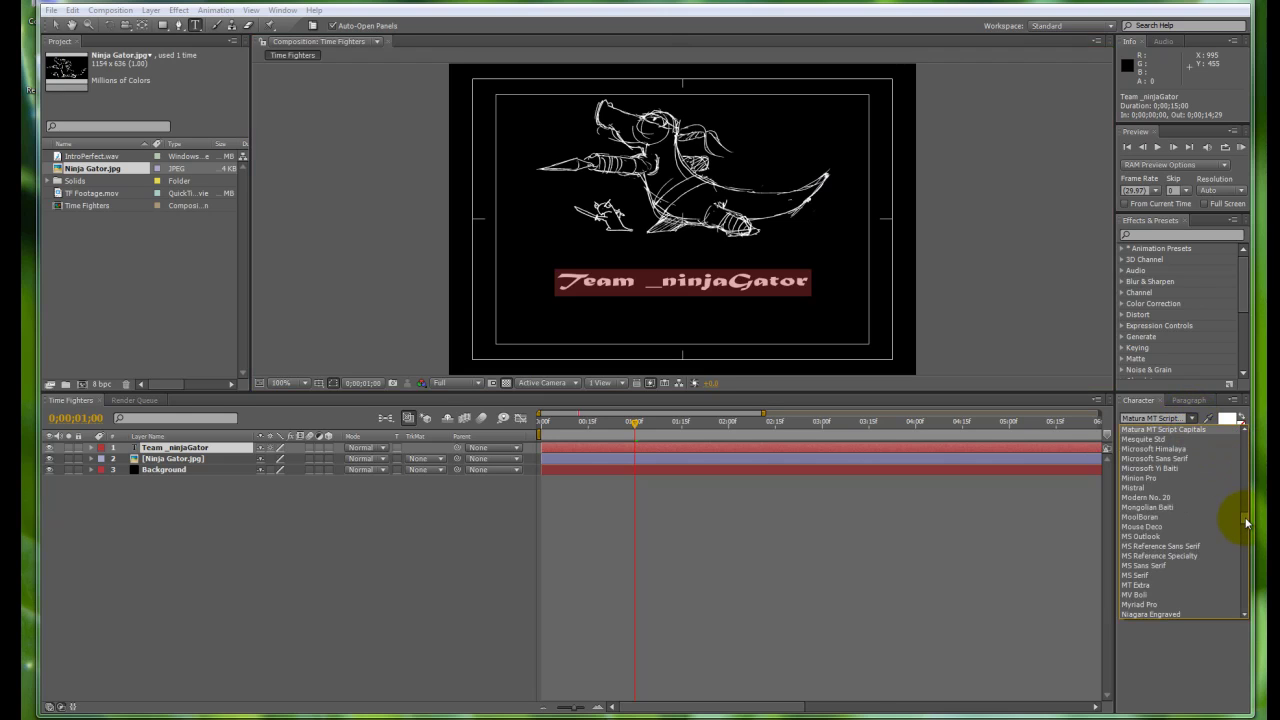
drag(1245, 522, 1245, 463)
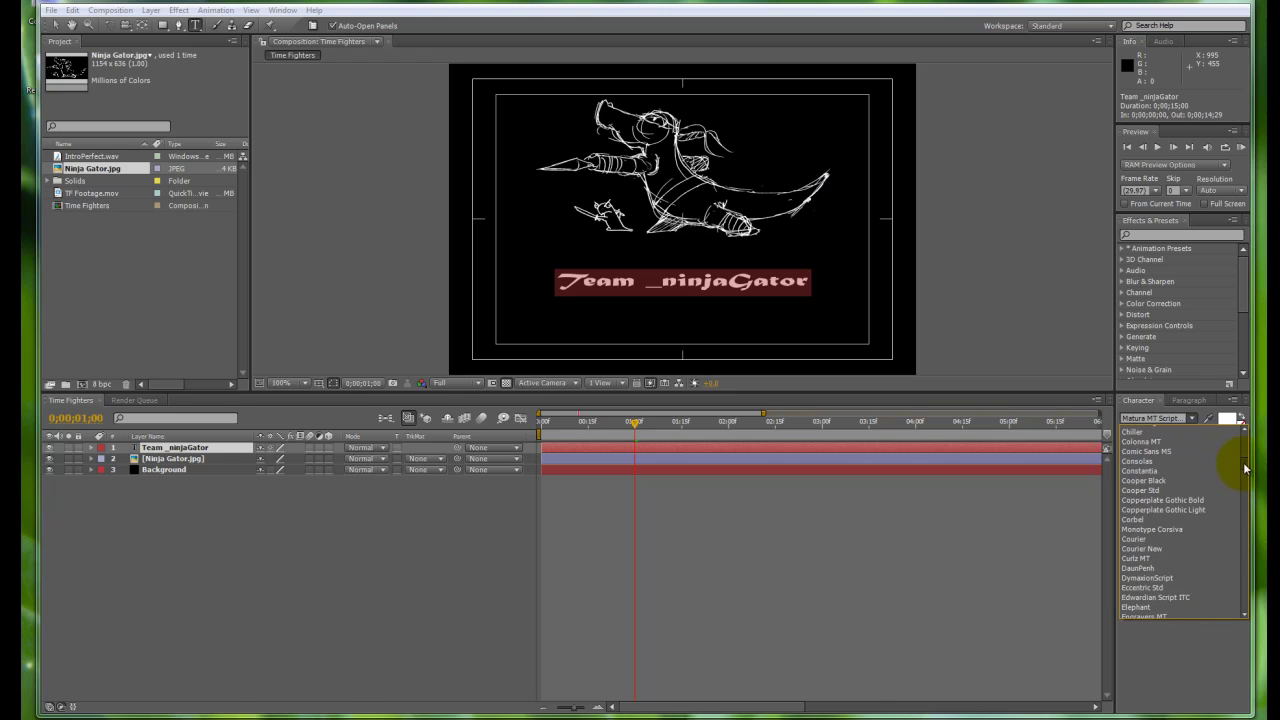
click(1136, 539)
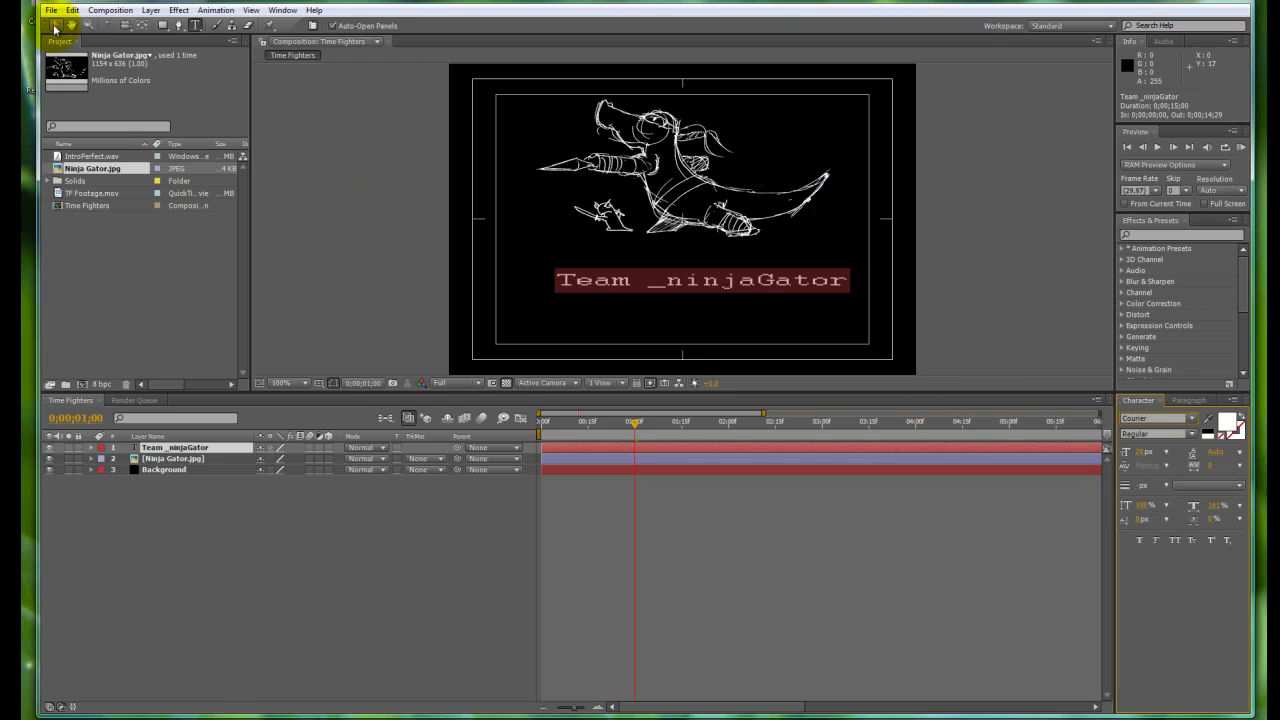
Move the title to position 137, 329, compare it with the Example Movie, and scale it to 101%.
click(55, 25)
drag(734, 282, 720, 274)
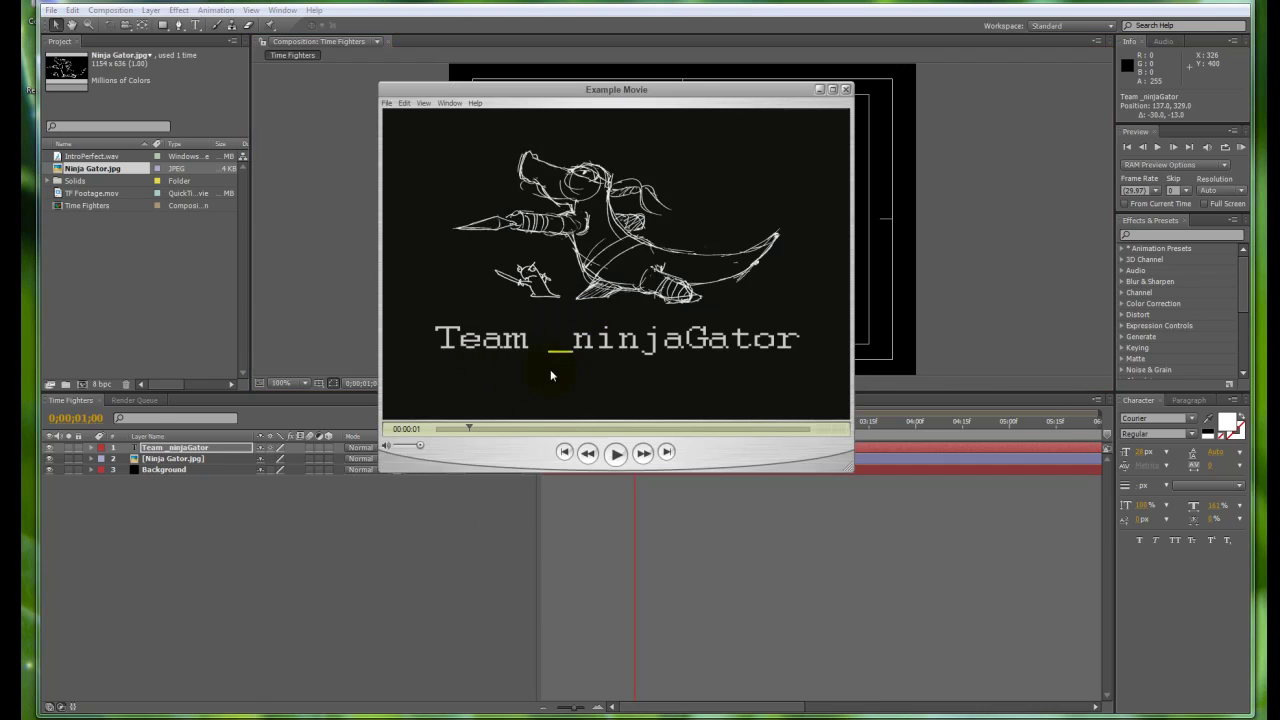
click(820, 89)
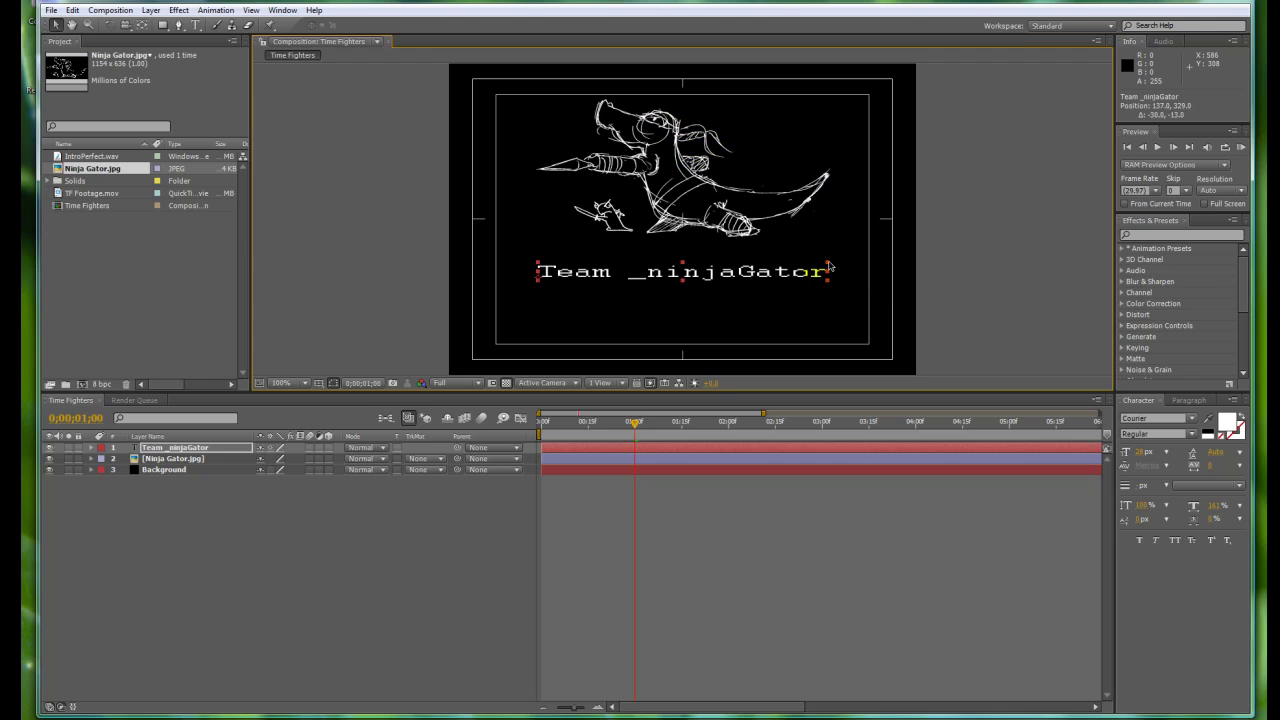
mouse_move(830, 265)
mouse_down()
mouse_move(862, 268)
mouse_move(774, 277)
mouse_move(831, 257)
mouse_up()
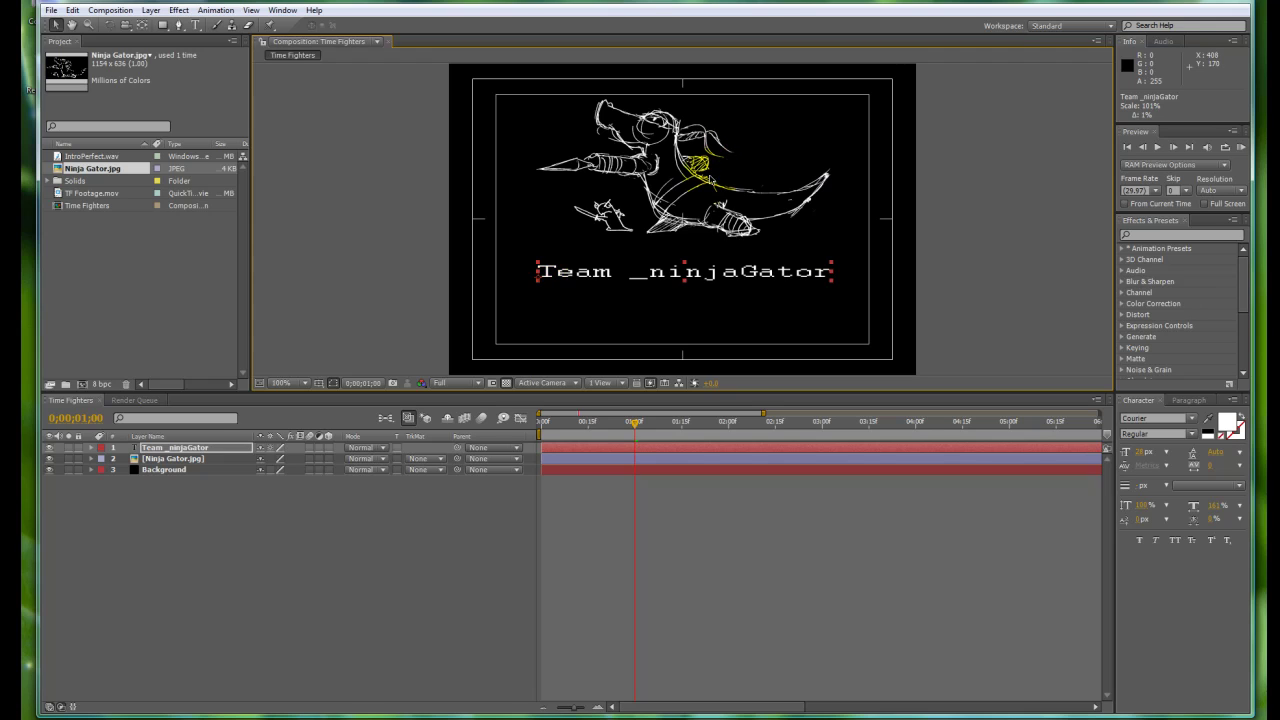
Expand the Transform properties of the "Team _ninjaGator" layer and check its Text properties.
click(174, 458)
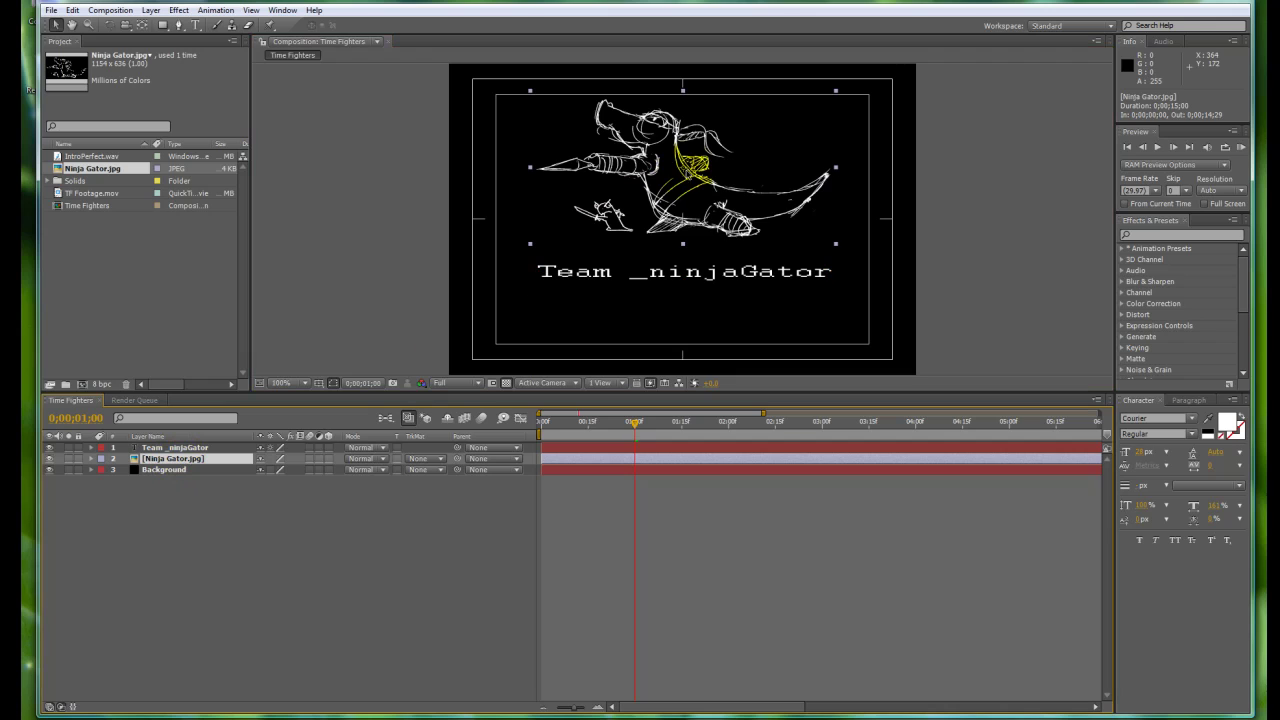
click(172, 447)
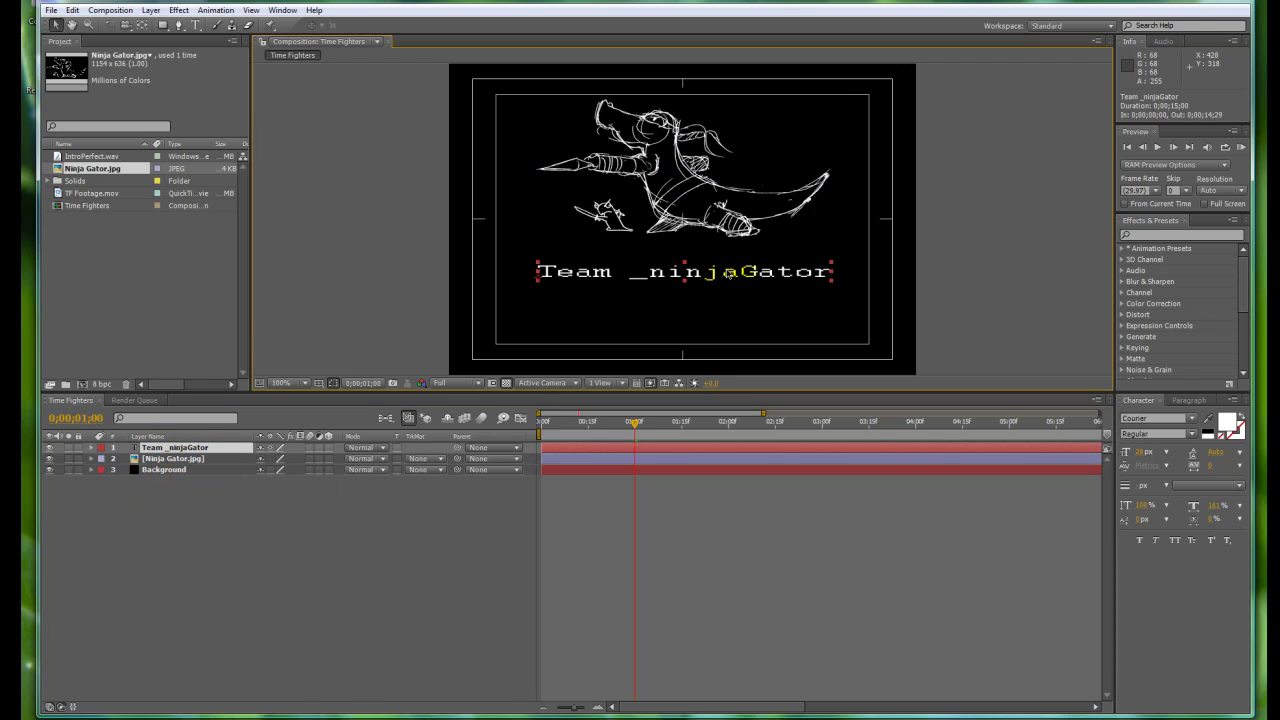
click(91, 448)
click(102, 470)
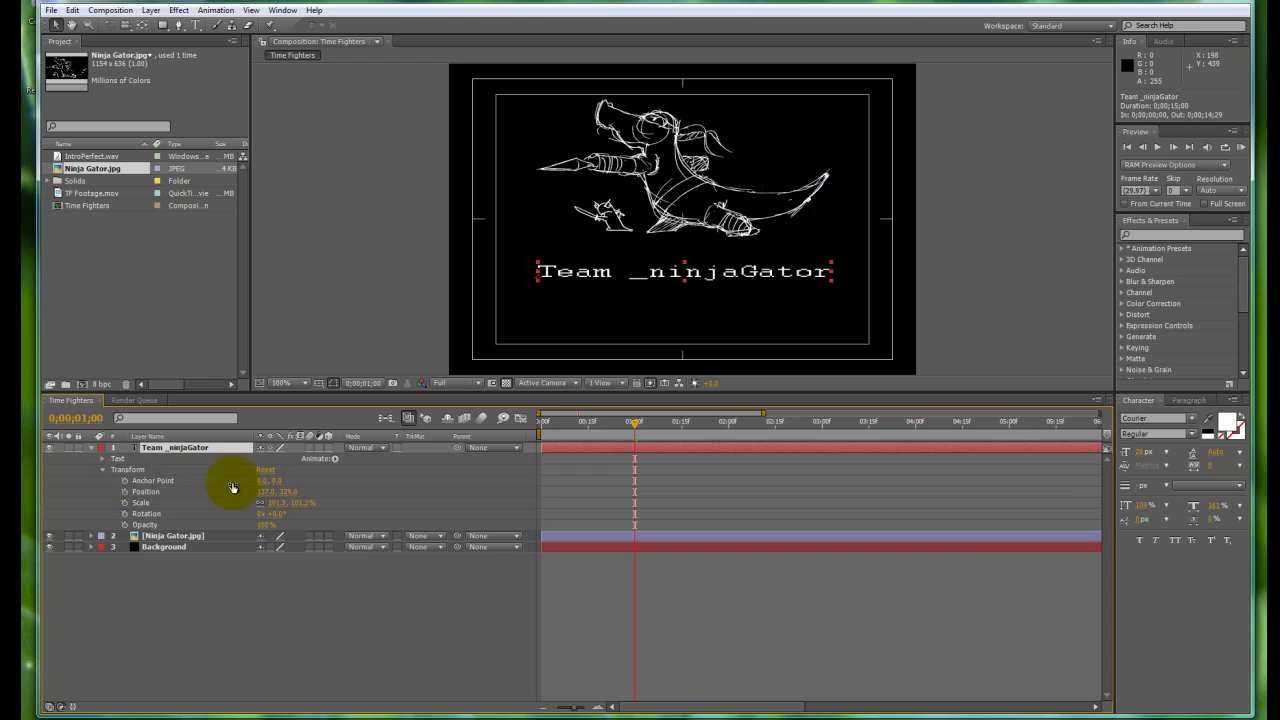
click(103, 460)
click(103, 460)
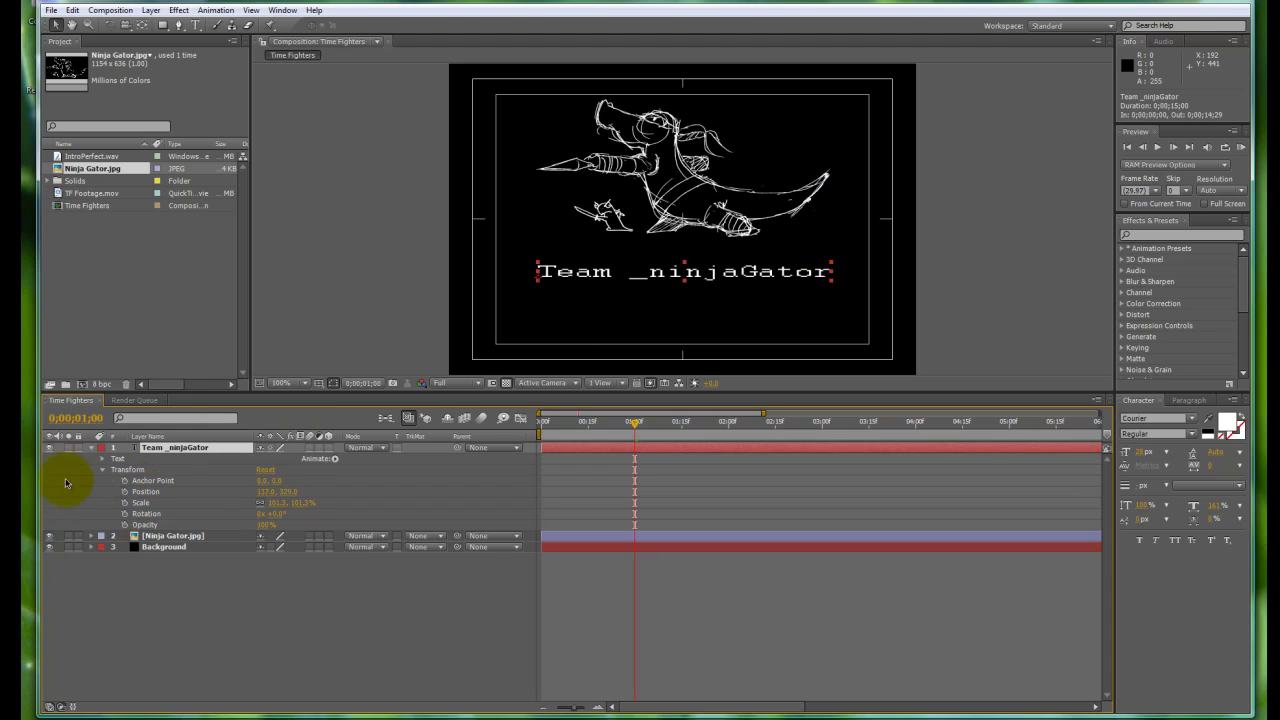
Adjust the font size of the whole title text and reduce its tracking and horizontal scale.
double_click(731, 277)
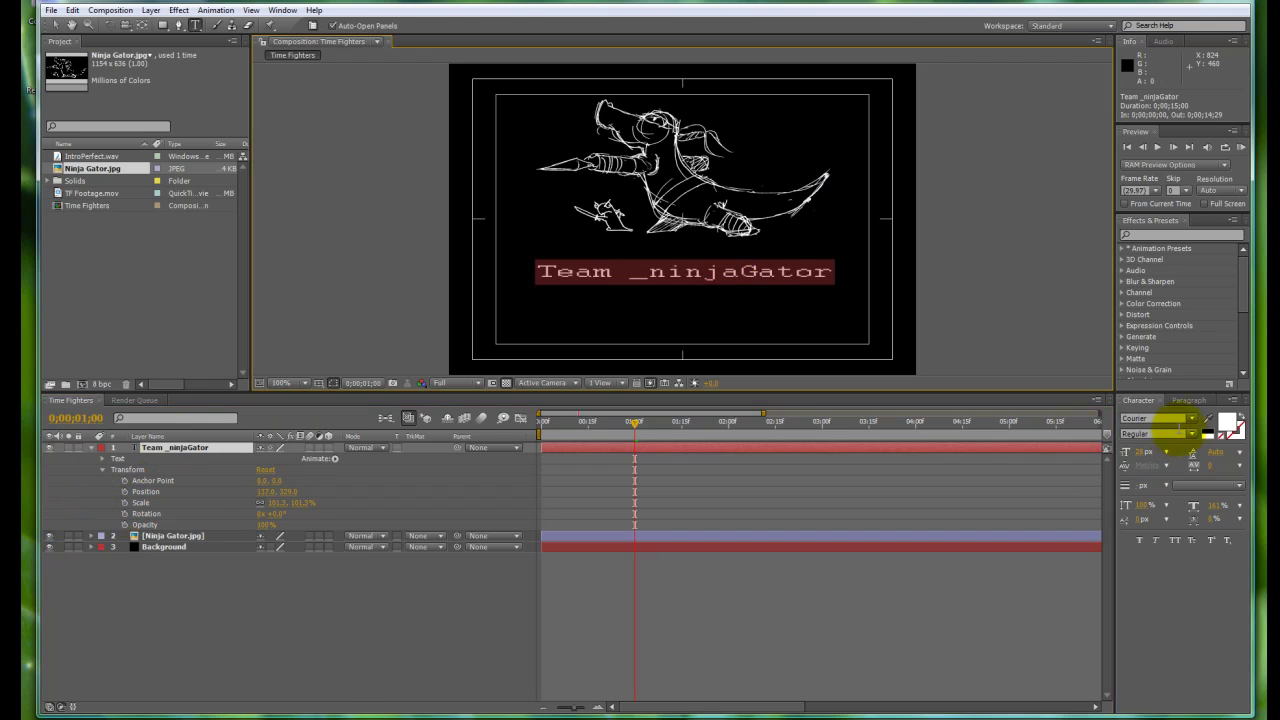
drag(1139, 453, 1176, 466)
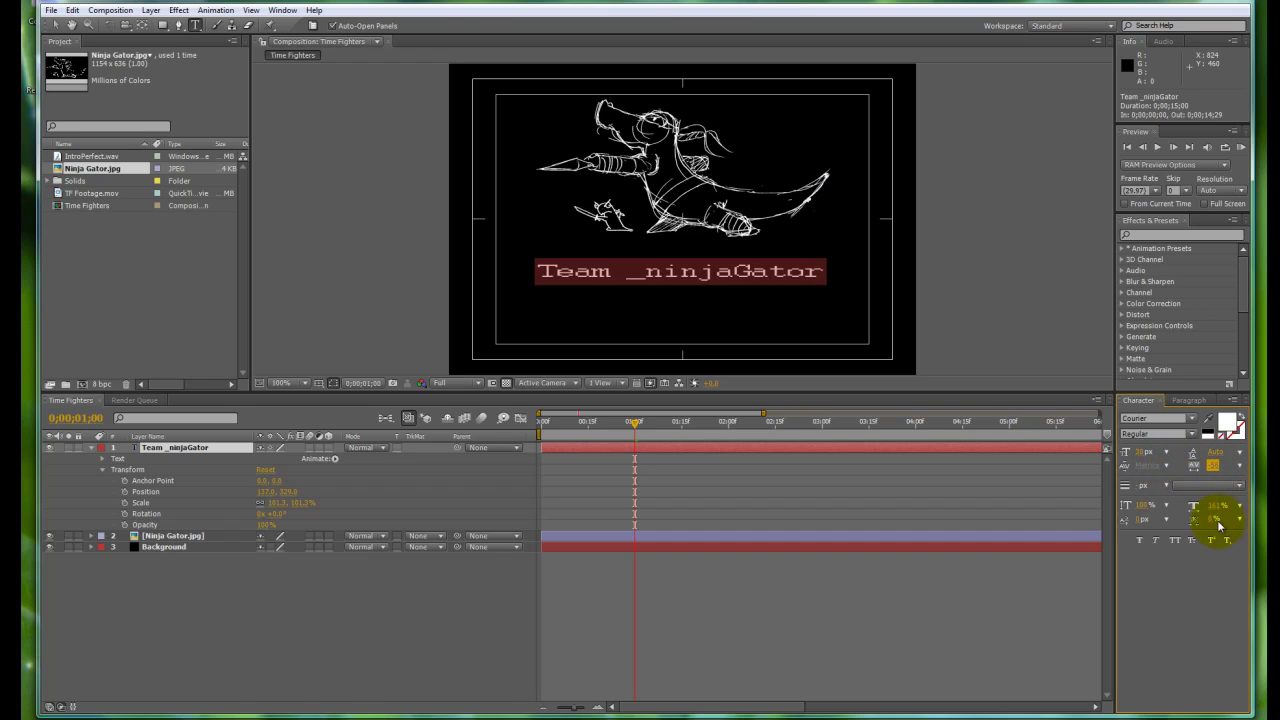
click(1226, 509)
drag(1226, 509, 1217, 510)
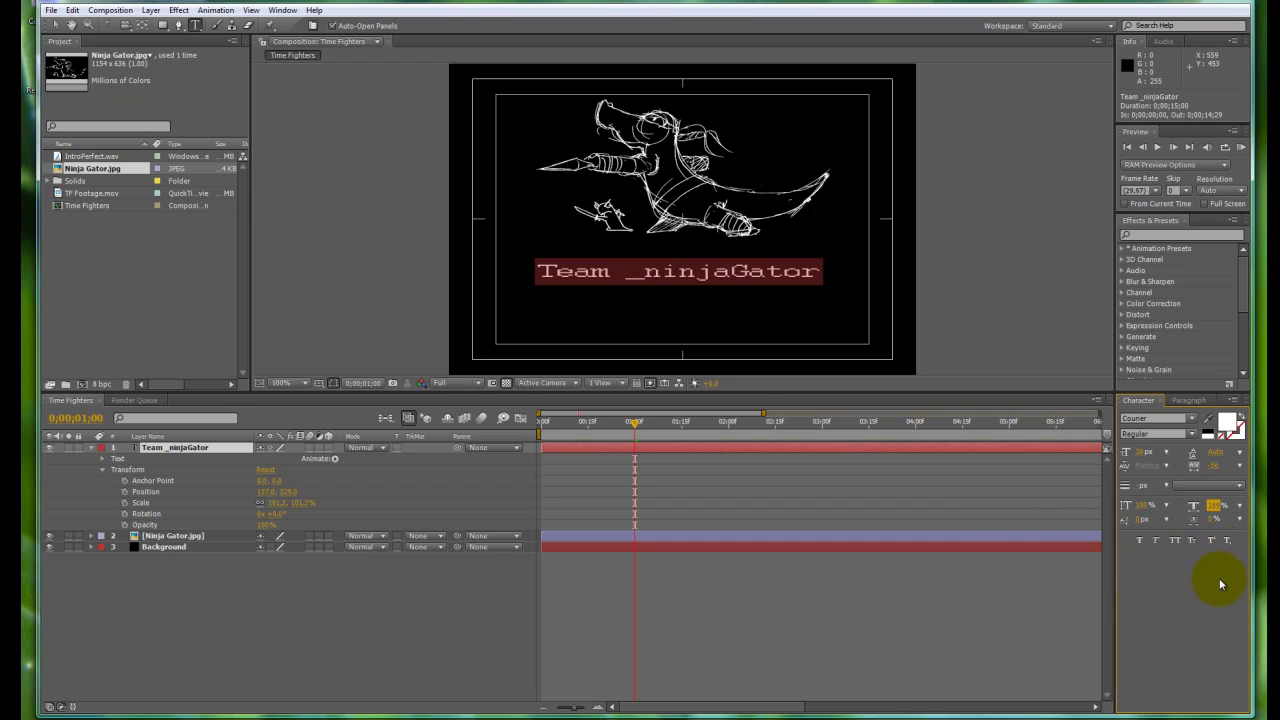
Stretch the title taller to a scale of about 107 by 192% and place it under the gator at position 131, 317.
click(55, 24)
drag(722, 277, 727, 268)
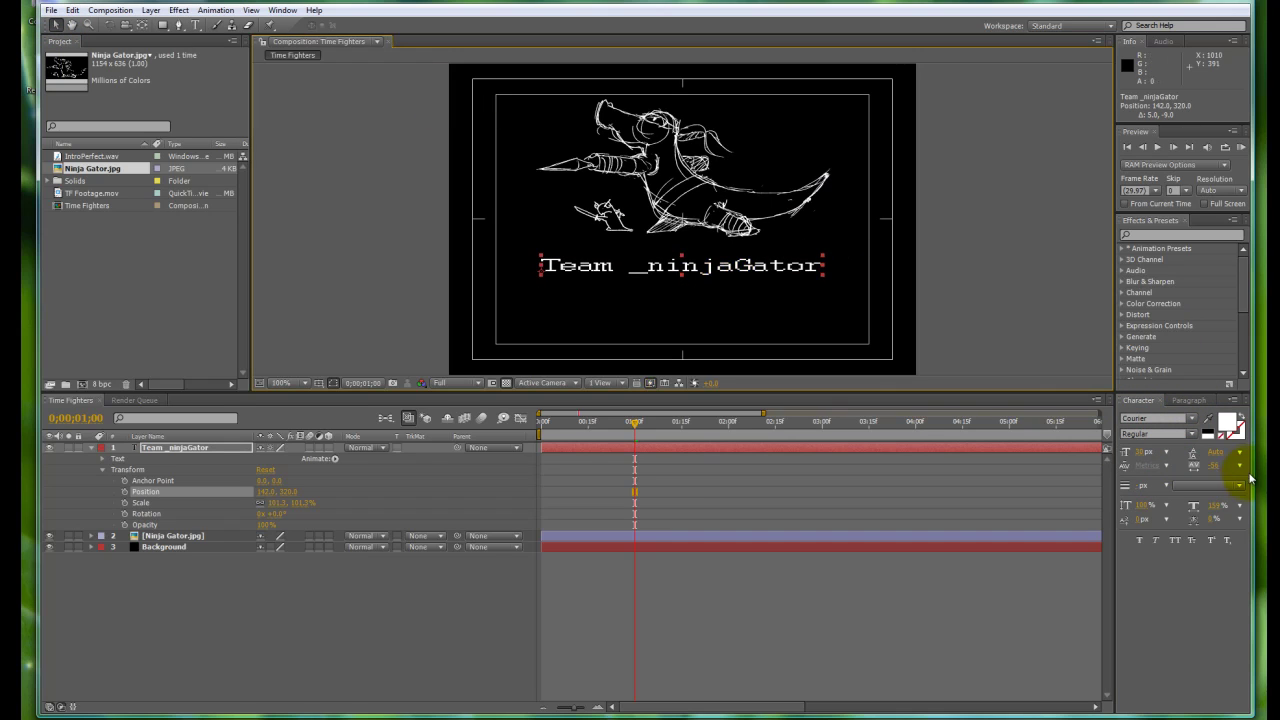
mouse_move(1140, 456)
mouse_down()
mouse_move(1158, 451)
mouse_move(1136, 452)
mouse_up()
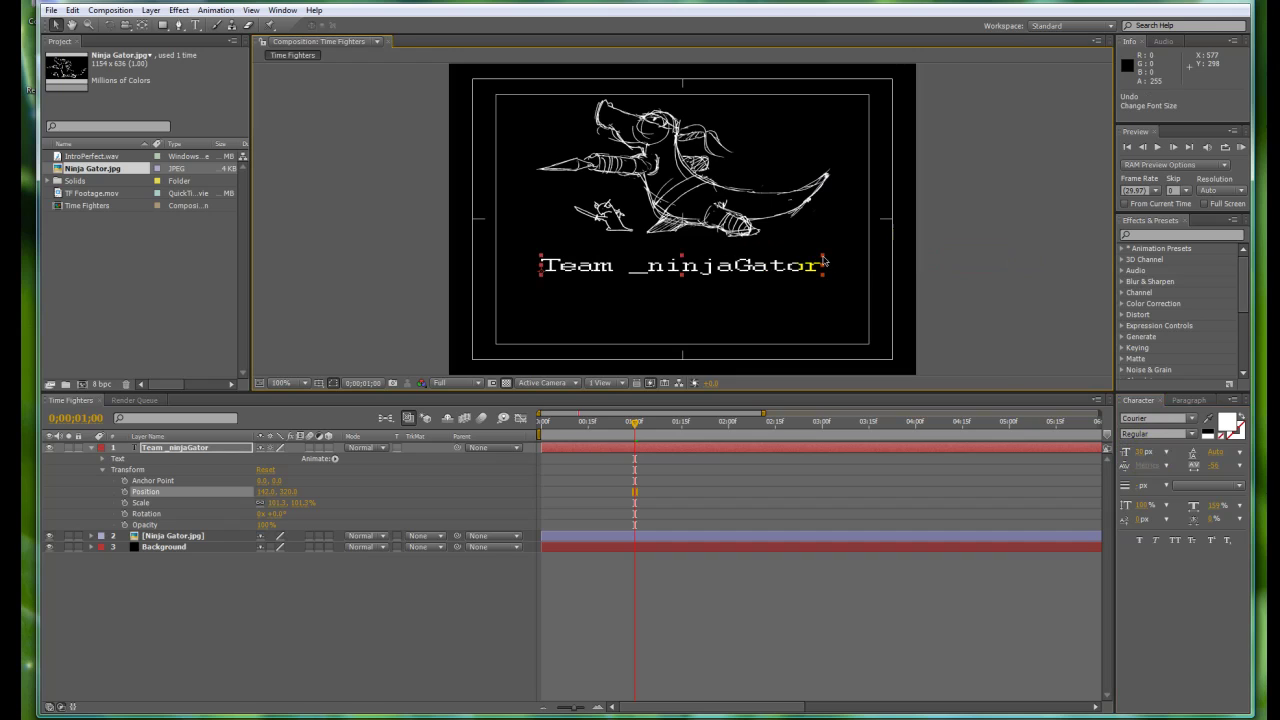
drag(822, 256, 766, 259)
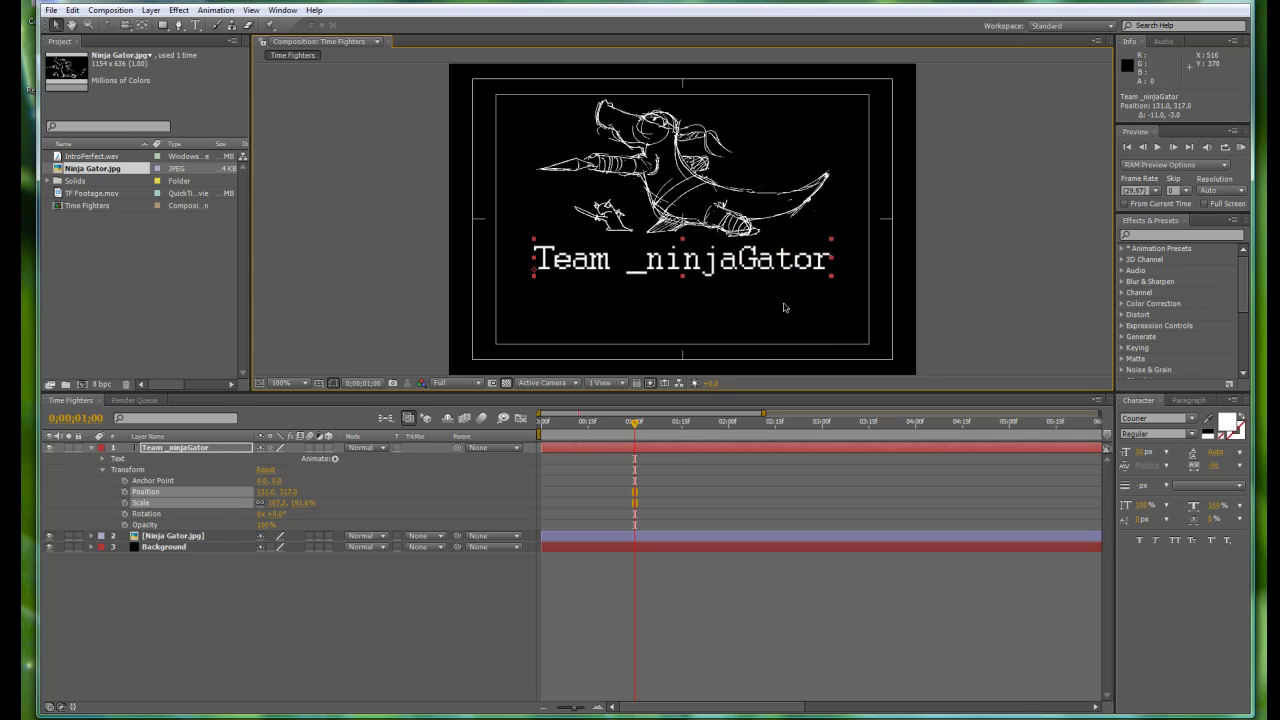
click(785, 307)
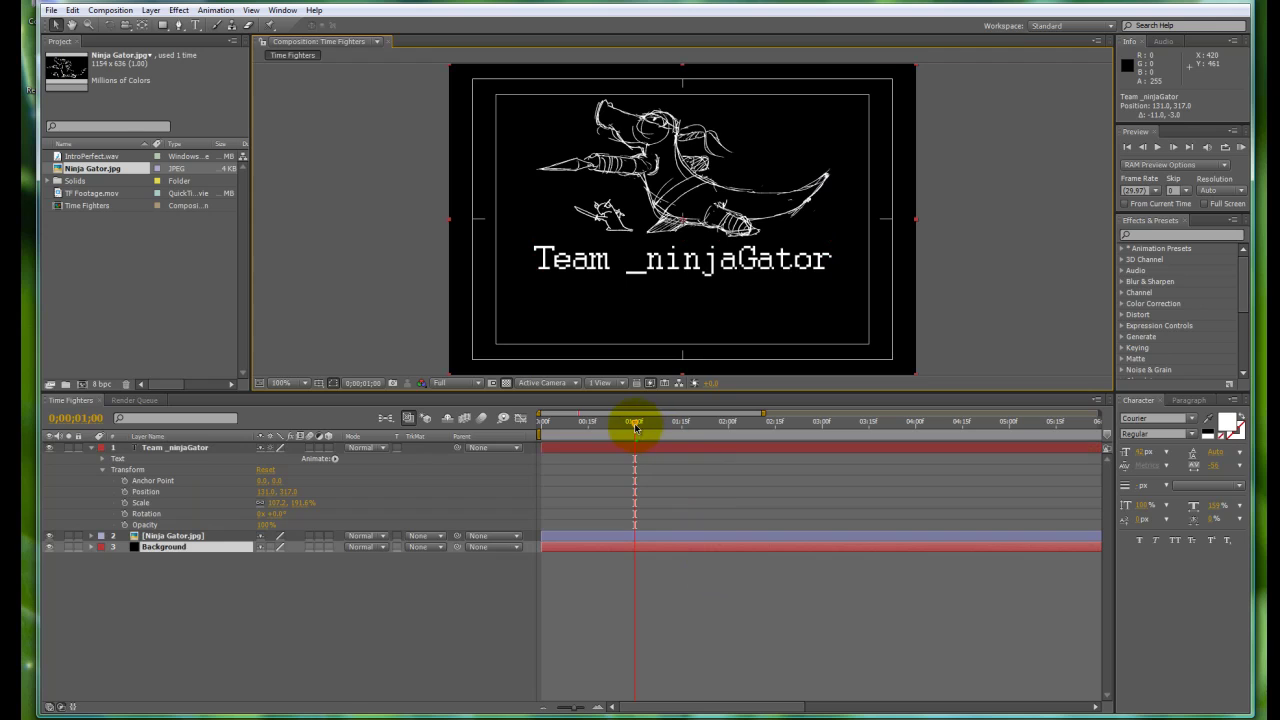
Compare the composition's first second with the Example Movie to examine how and when the title moves into place.
drag(634, 427, 322, 457)
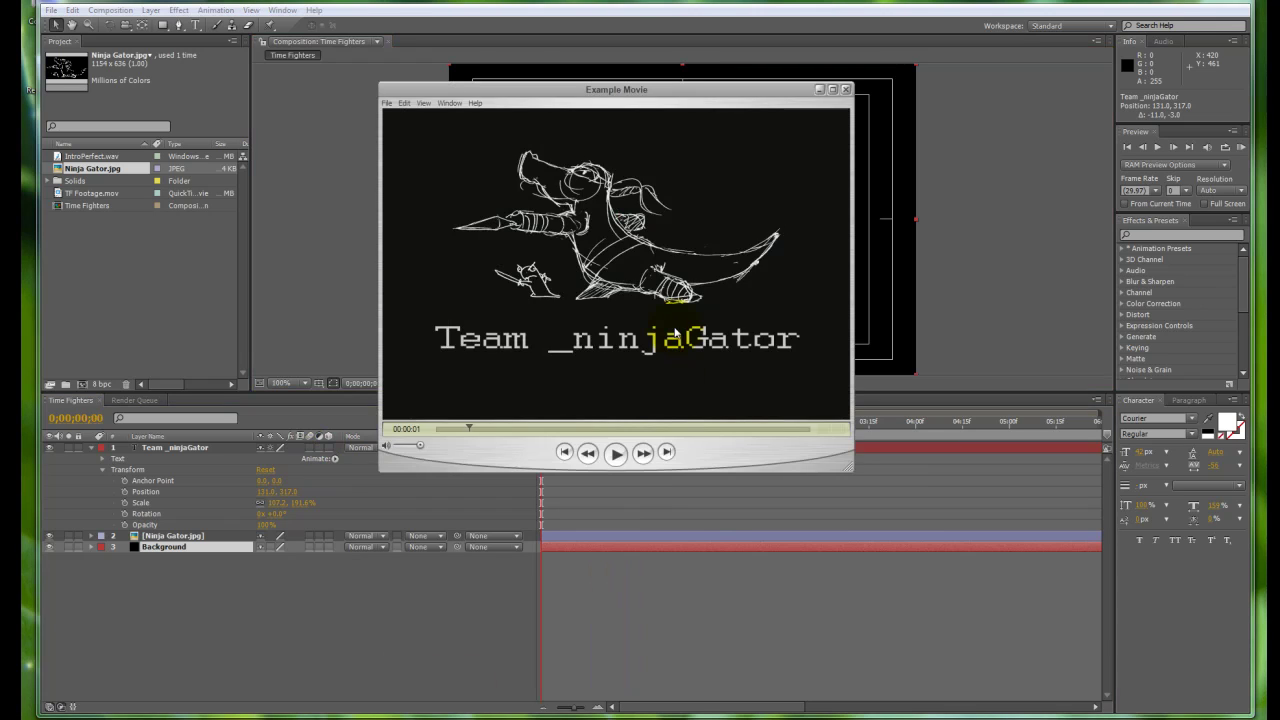
click(463, 433)
mouse_move(468, 430)
mouse_down()
mouse_move(457, 427)
mouse_move(470, 429)
mouse_up()
click(820, 90)
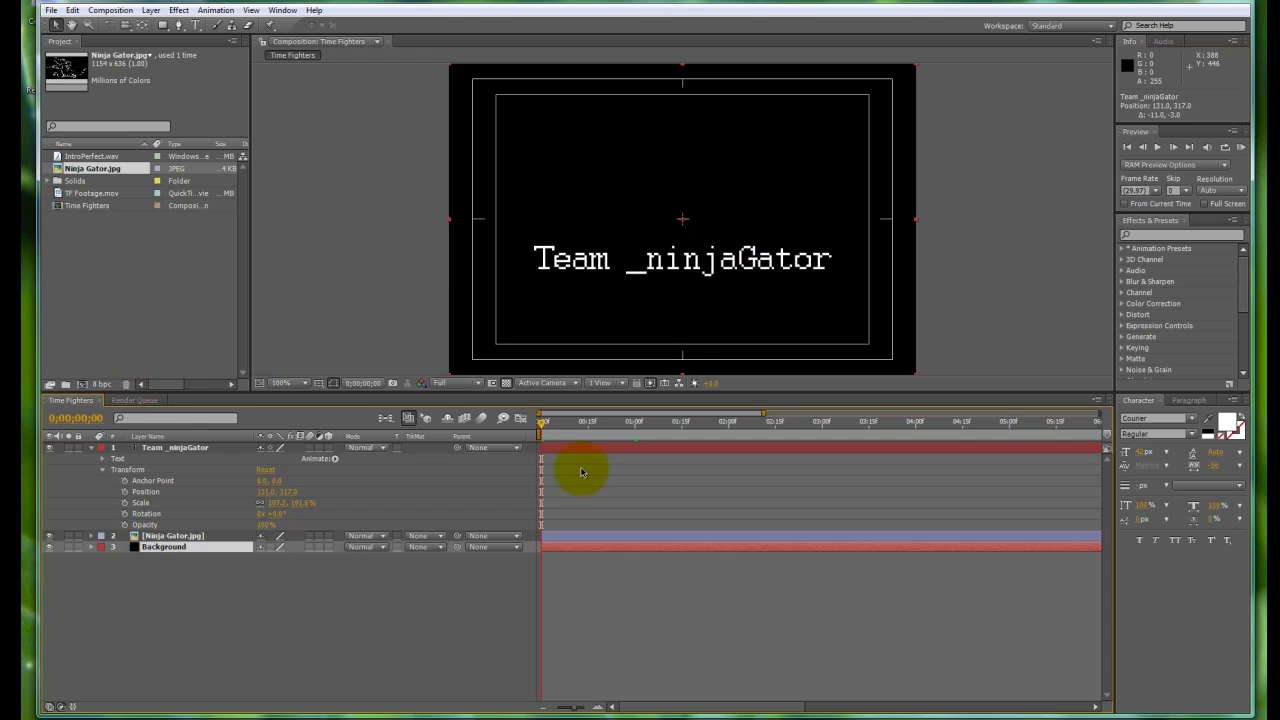
drag(543, 428, 637, 432)
click(331, 718)
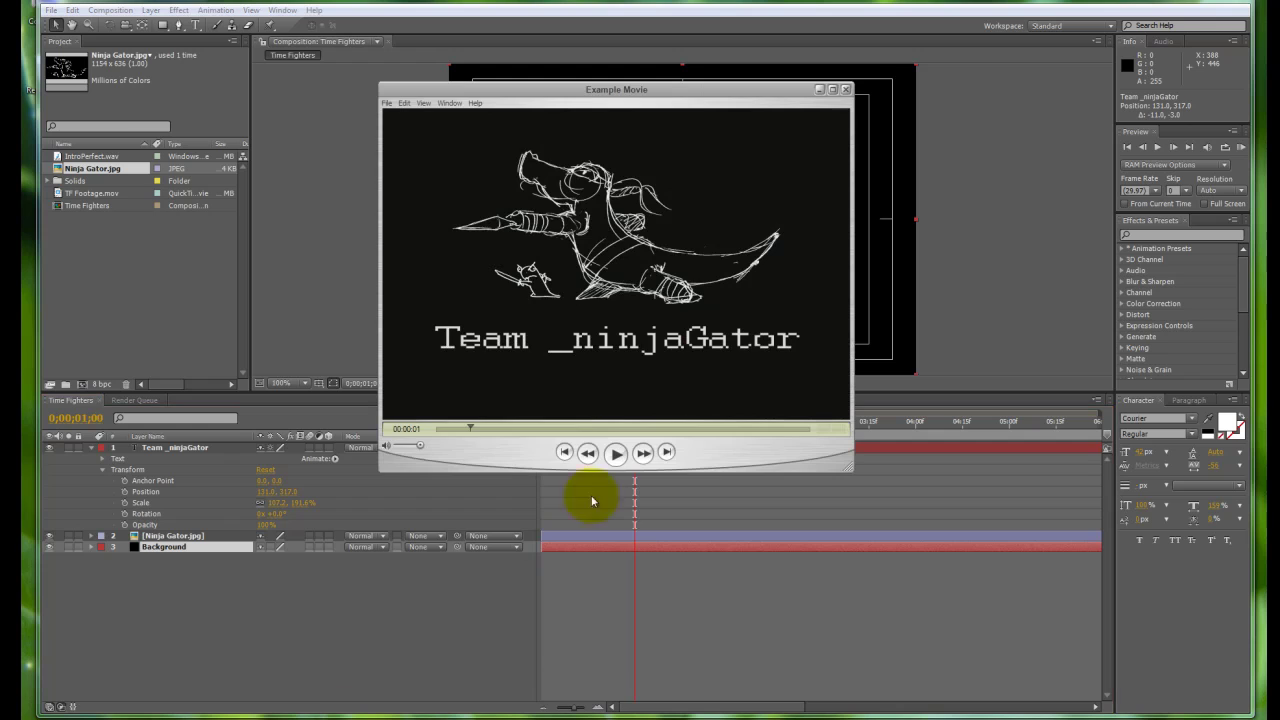
mouse_move(470, 428)
mouse_down()
mouse_move(429, 429)
mouse_move(466, 429)
mouse_up()
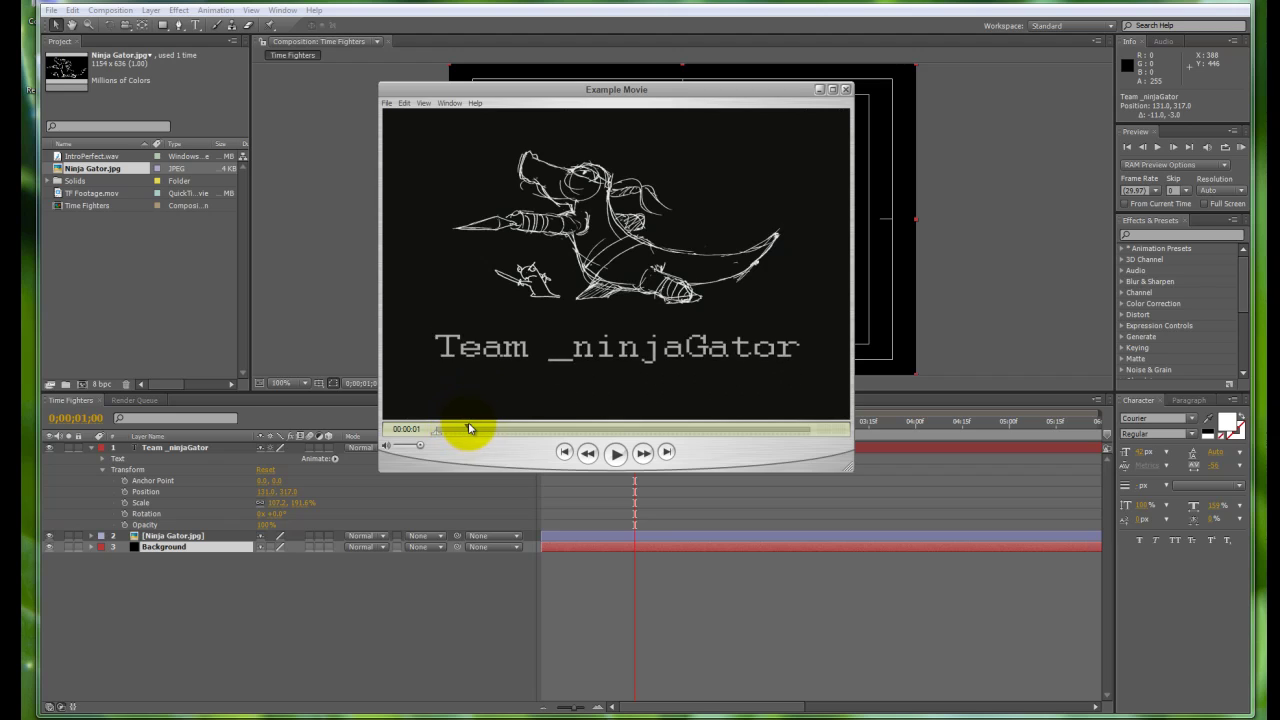
click(819, 91)
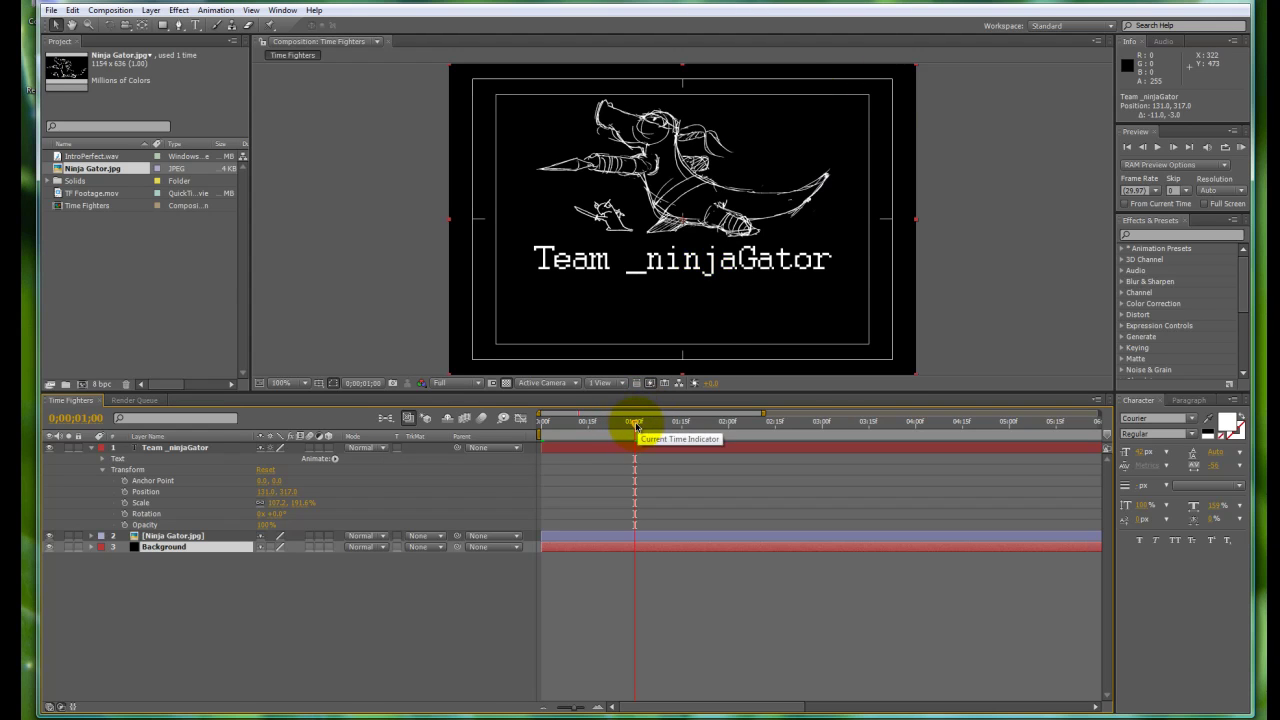
Set the first Position keyframe for the title at 0;00;01;15, keeping it under the gator drawing.
drag(650, 426, 692, 430)
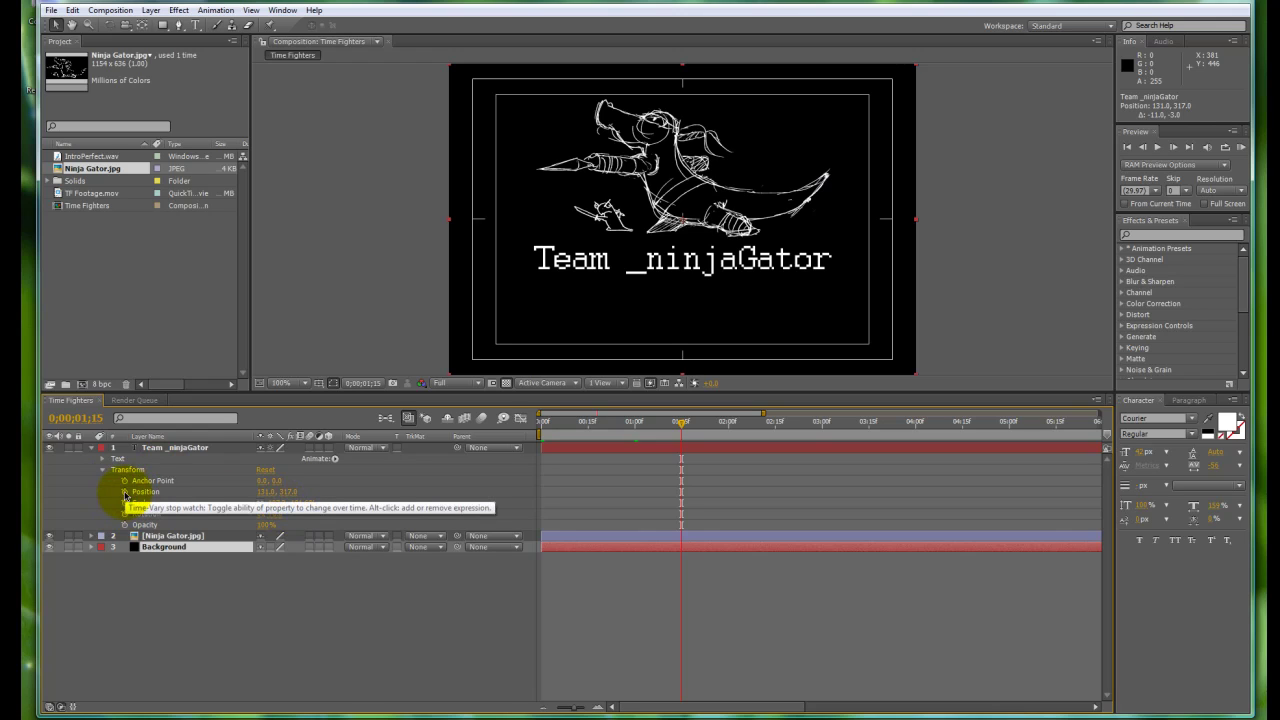
click(125, 492)
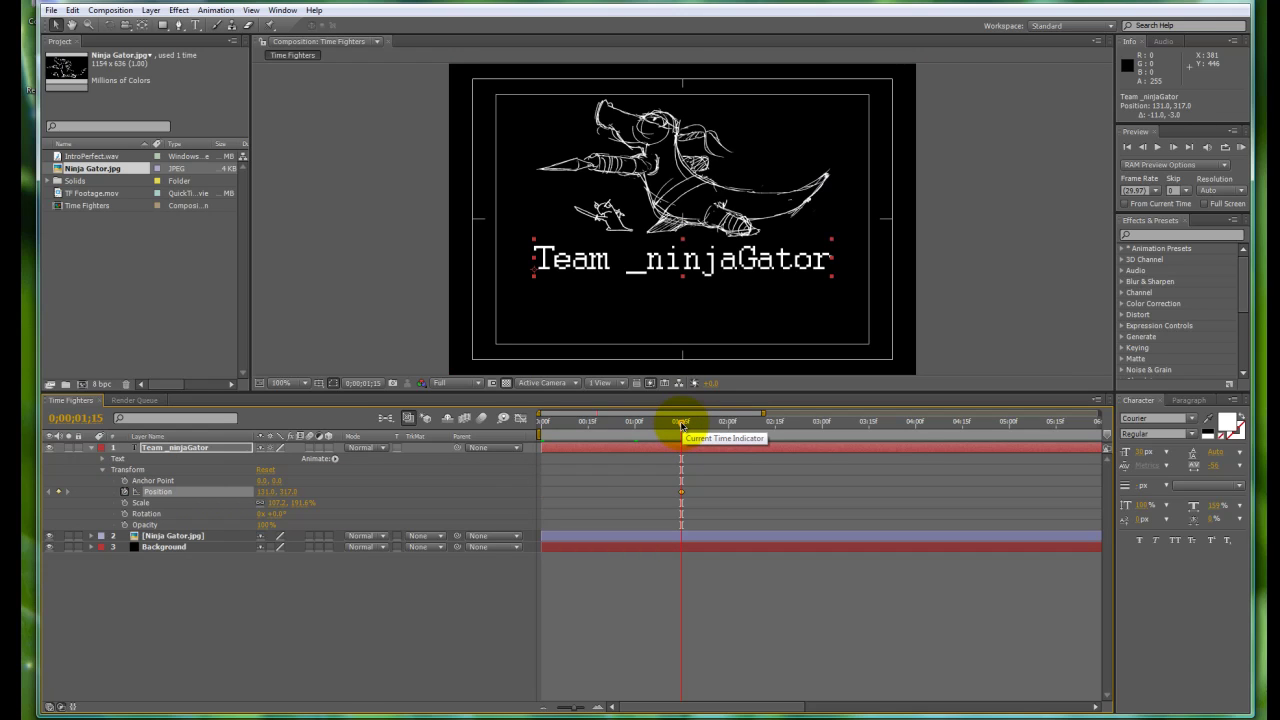
At 0;00;00;00, move the title straight down below the frame to position 131, 543 as its starting Position keyframe.
drag(678, 426, 461, 430)
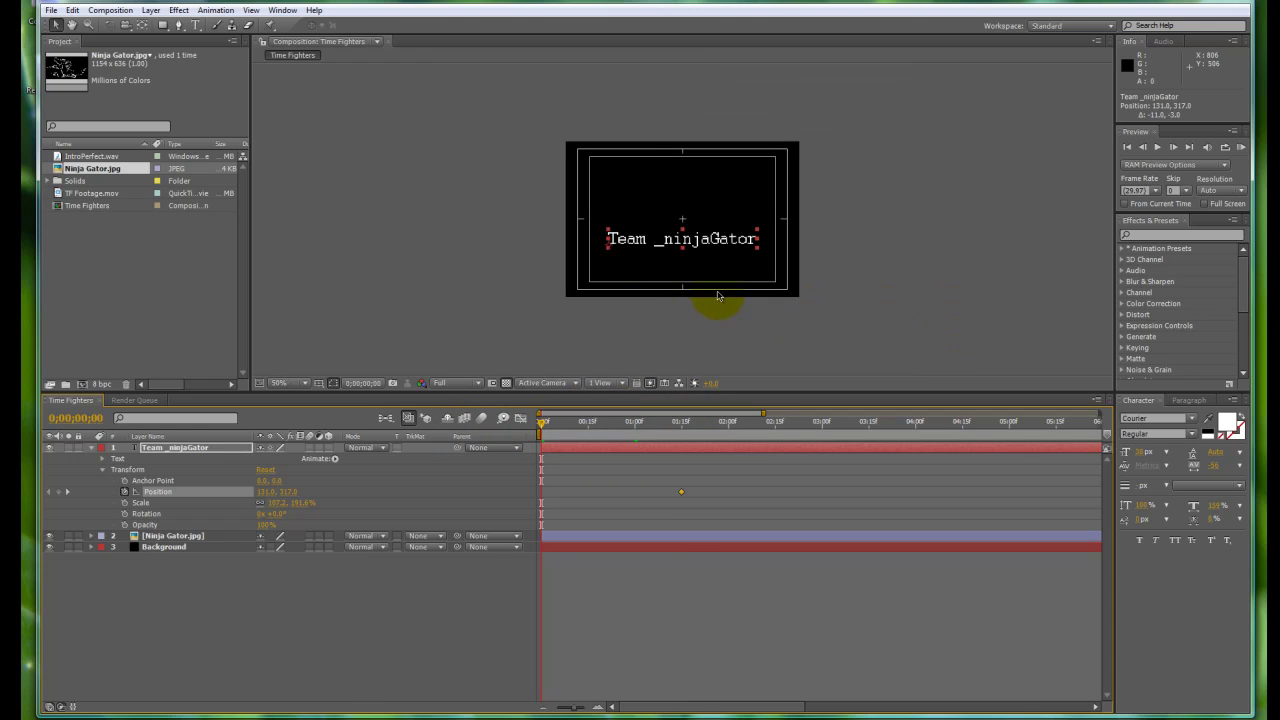
scroll(497, 368, down, 2)
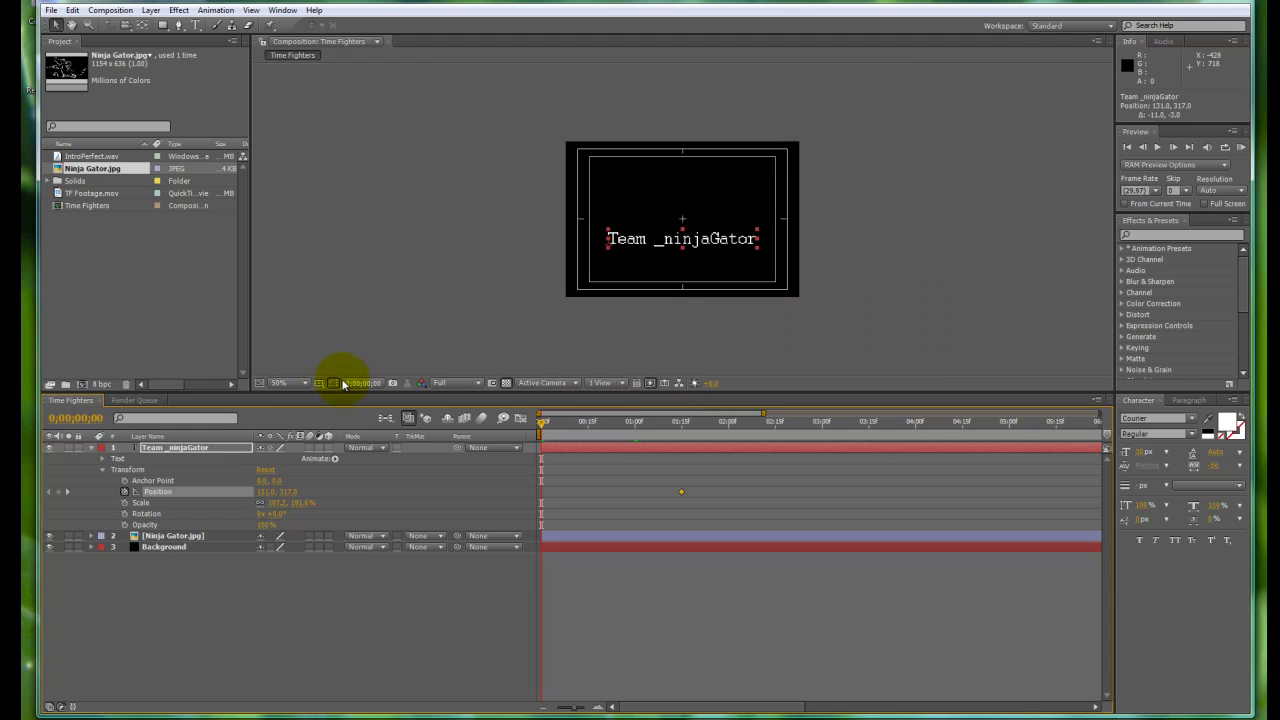
click(289, 385)
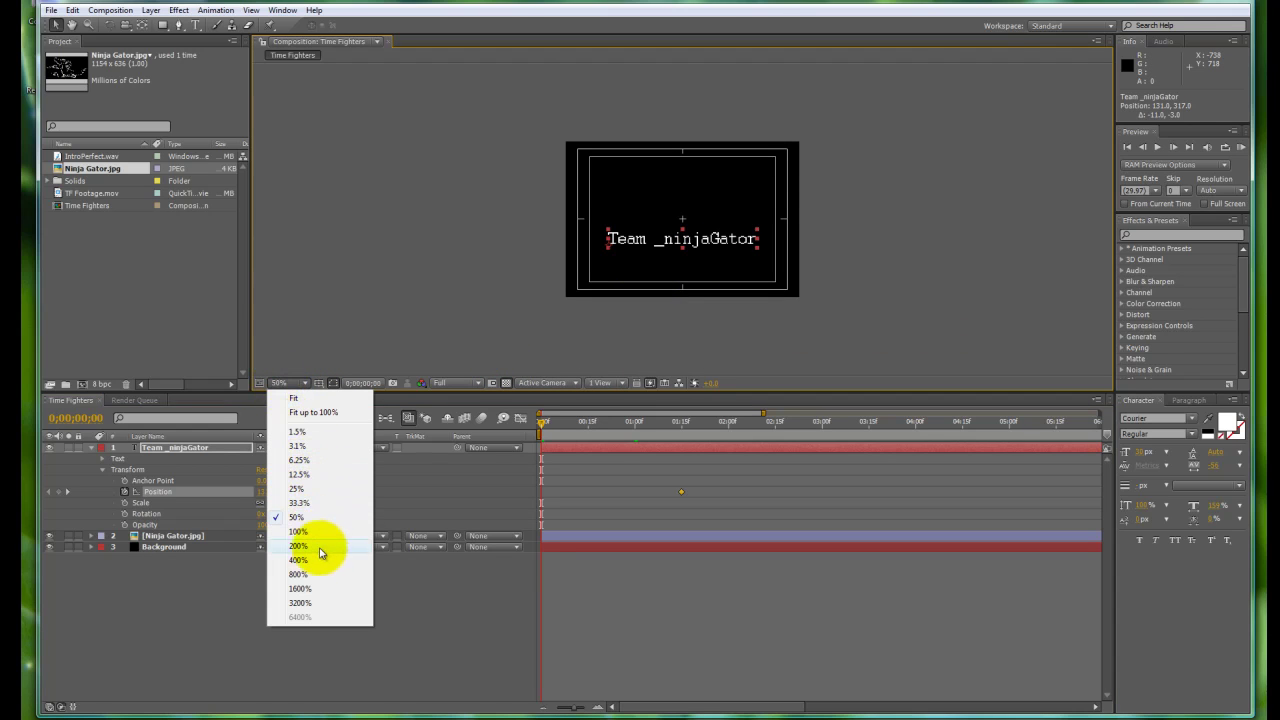
click(408, 270)
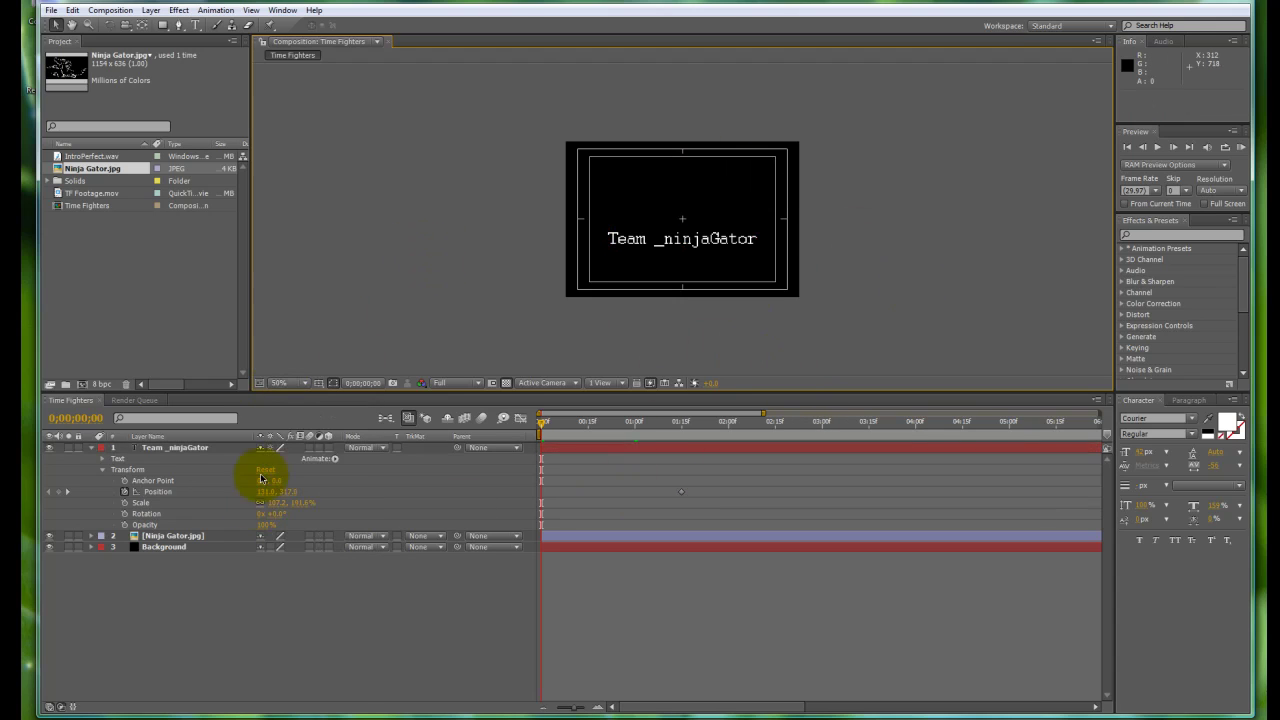
click(182, 452)
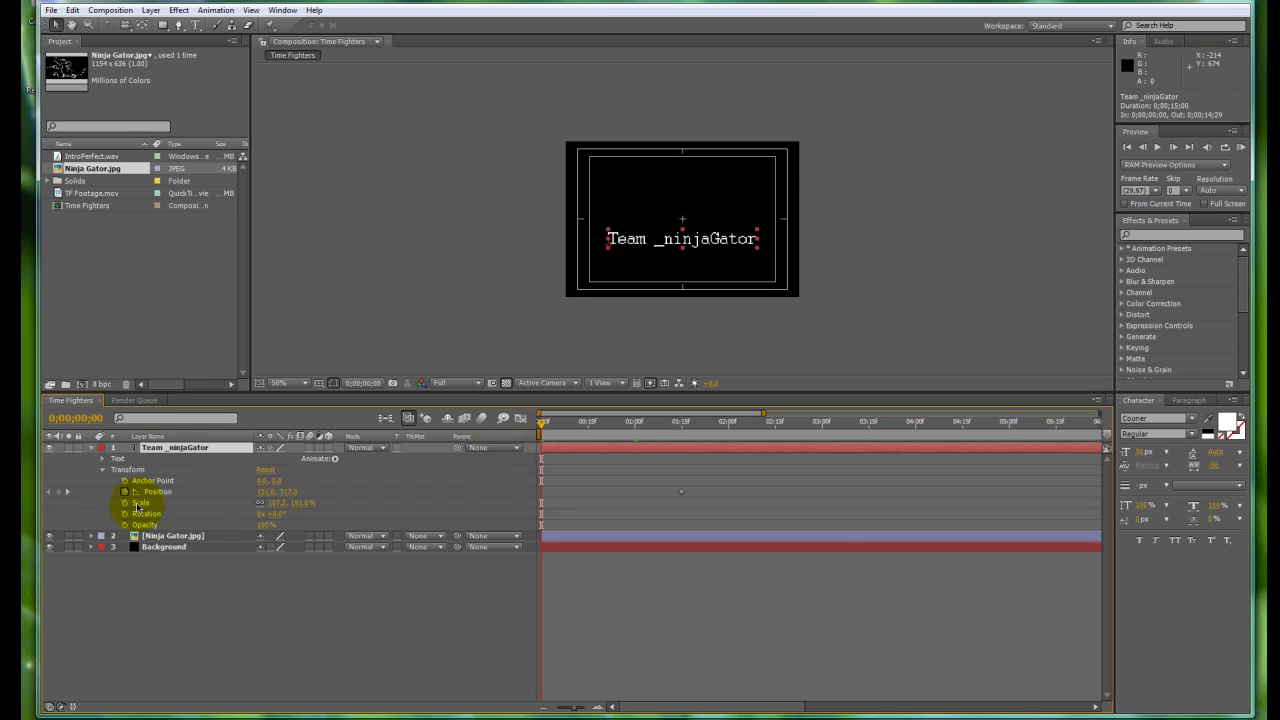
drag(722, 247, 725, 303)
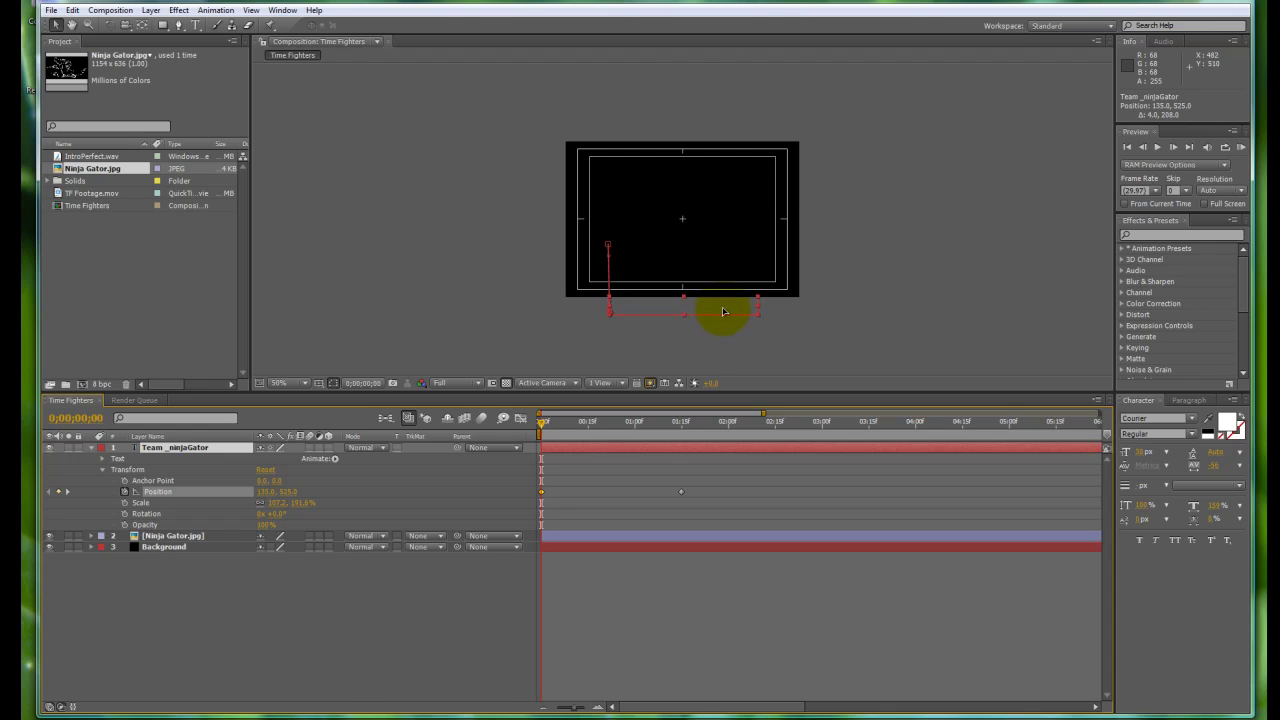
drag(723, 314, 697, 316)
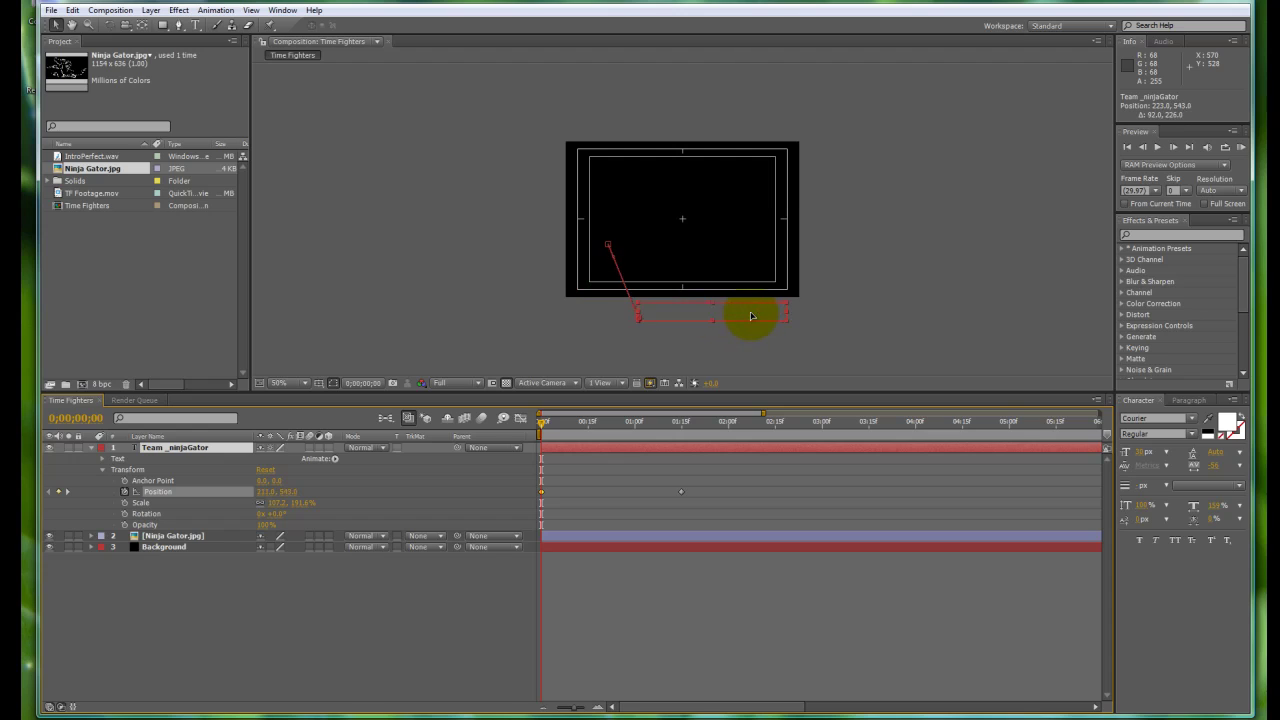
drag(752, 316, 683, 316)
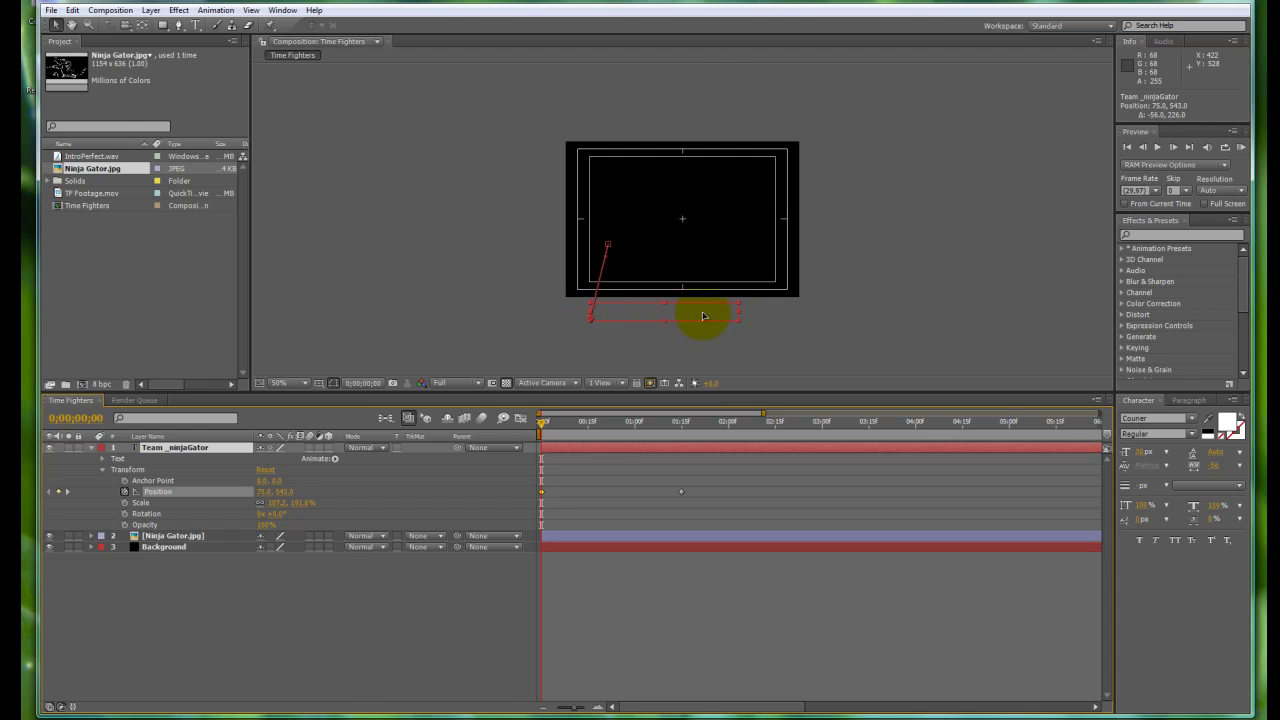
drag(702, 293, 703, 302)
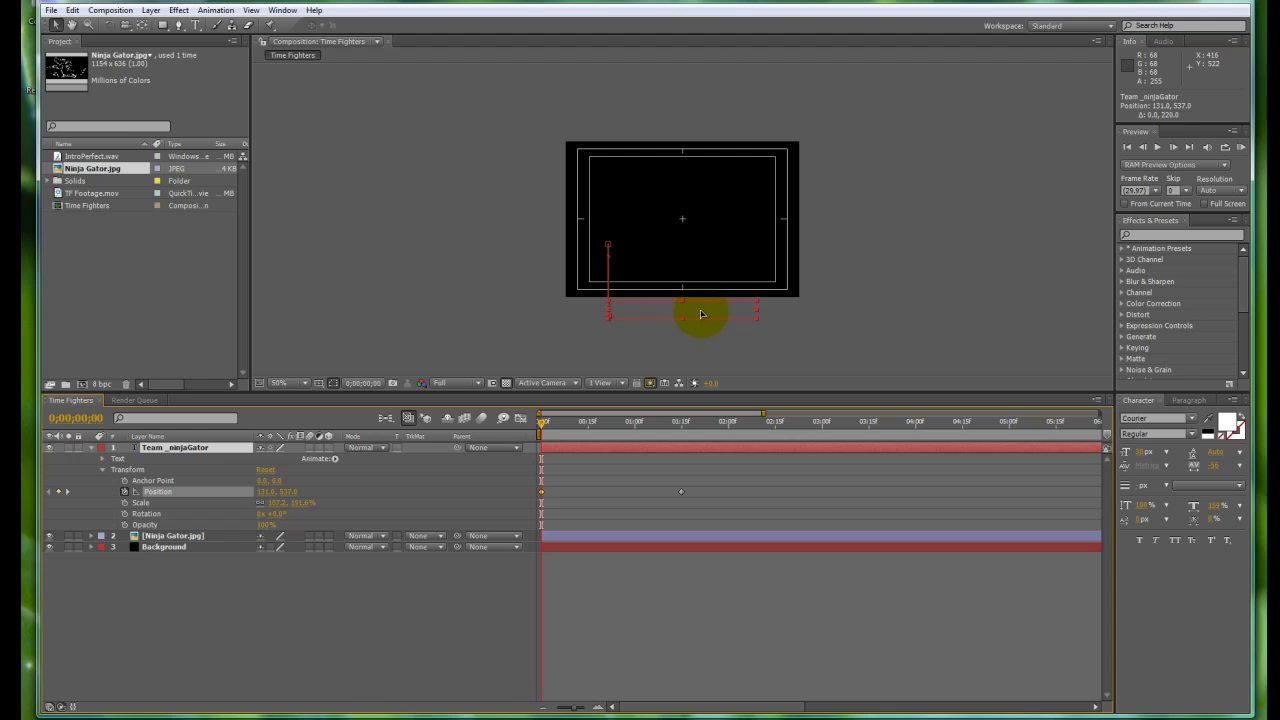
drag(699, 292, 720, 308)
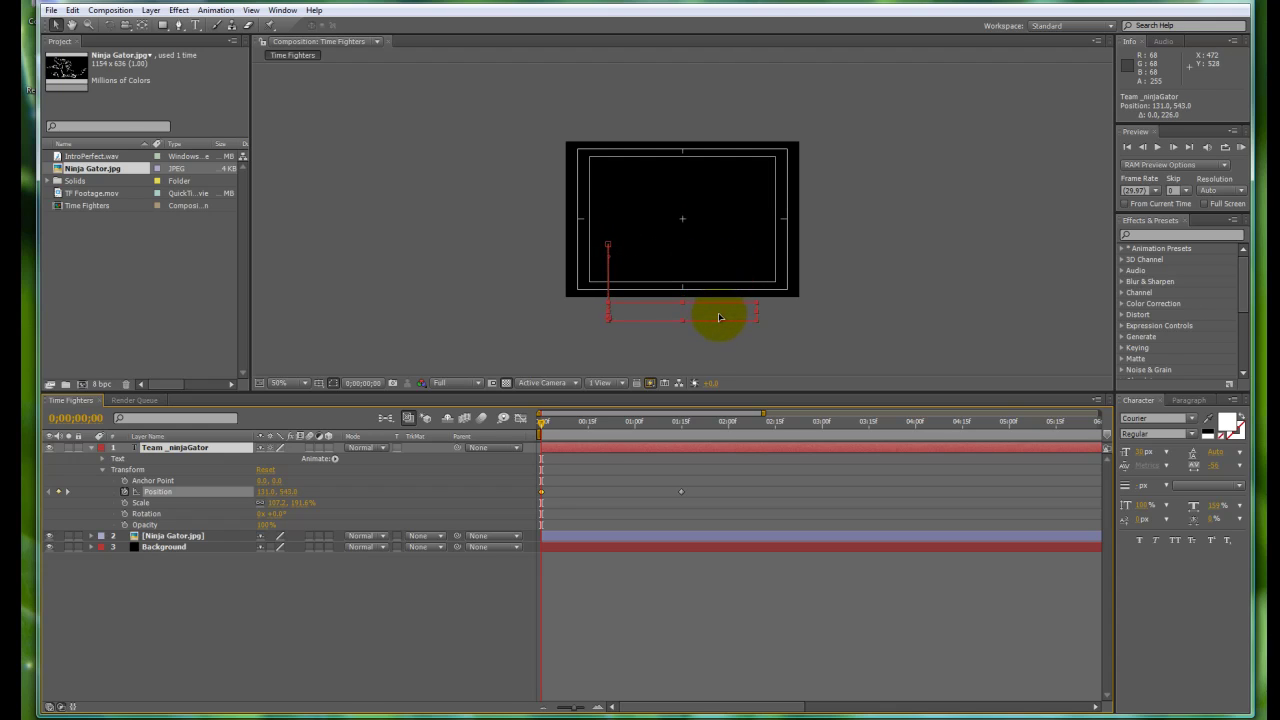
Lower the title's starting position to 131, 547 and shift its starting Position keyframe to 0;00;00;15.
drag(718, 317, 718, 317)
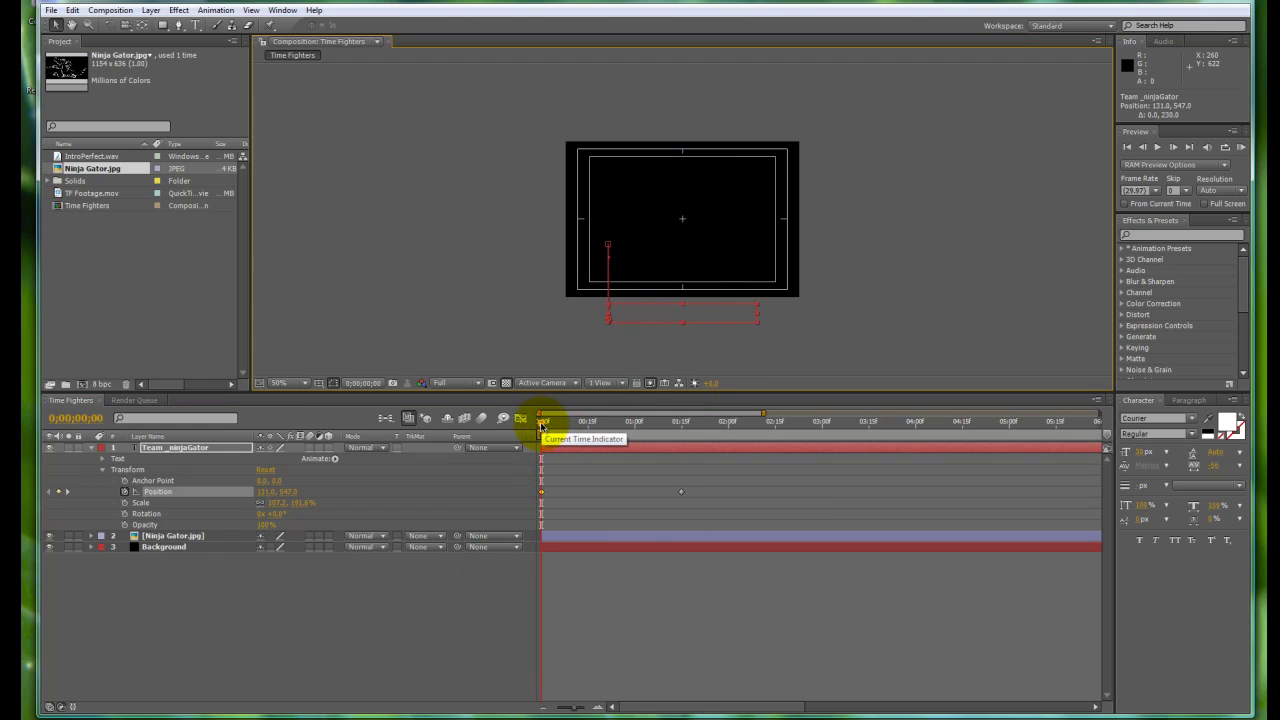
mouse_move(576, 427)
mouse_down()
mouse_move(686, 434)
mouse_move(515, 424)
mouse_move(683, 443)
mouse_move(677, 429)
mouse_move(588, 428)
mouse_up()
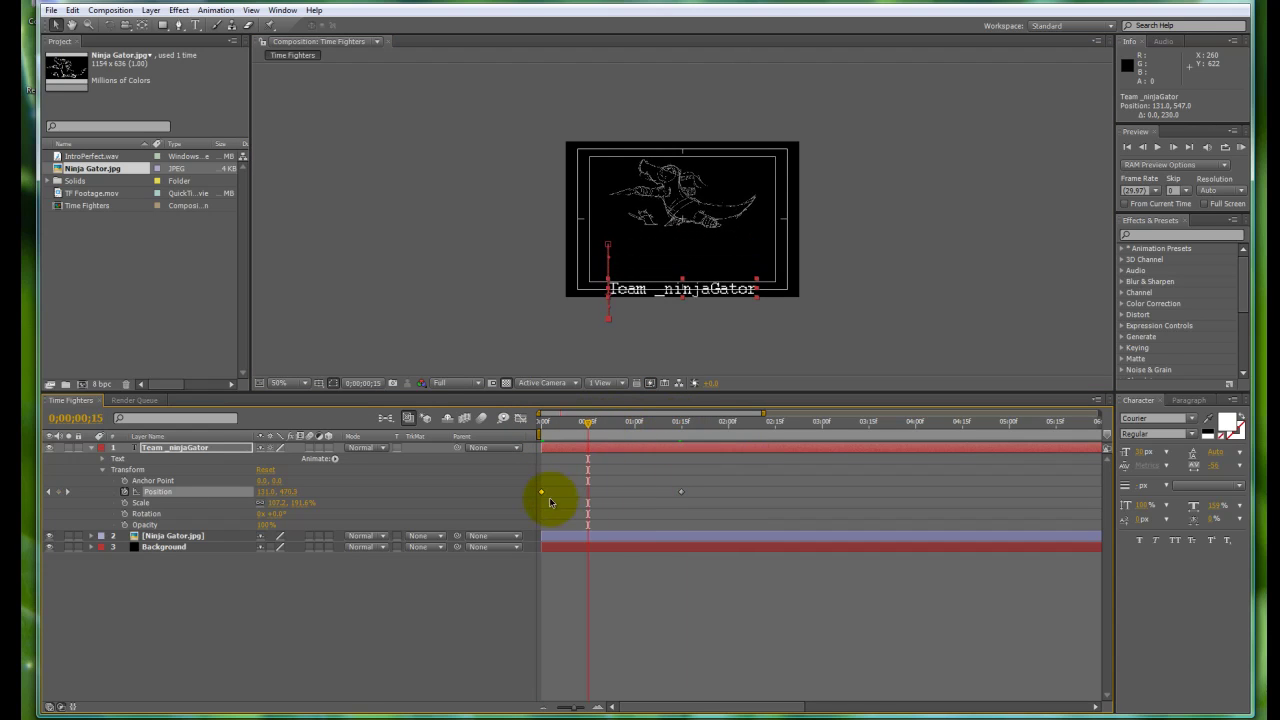
drag(549, 494, 579, 492)
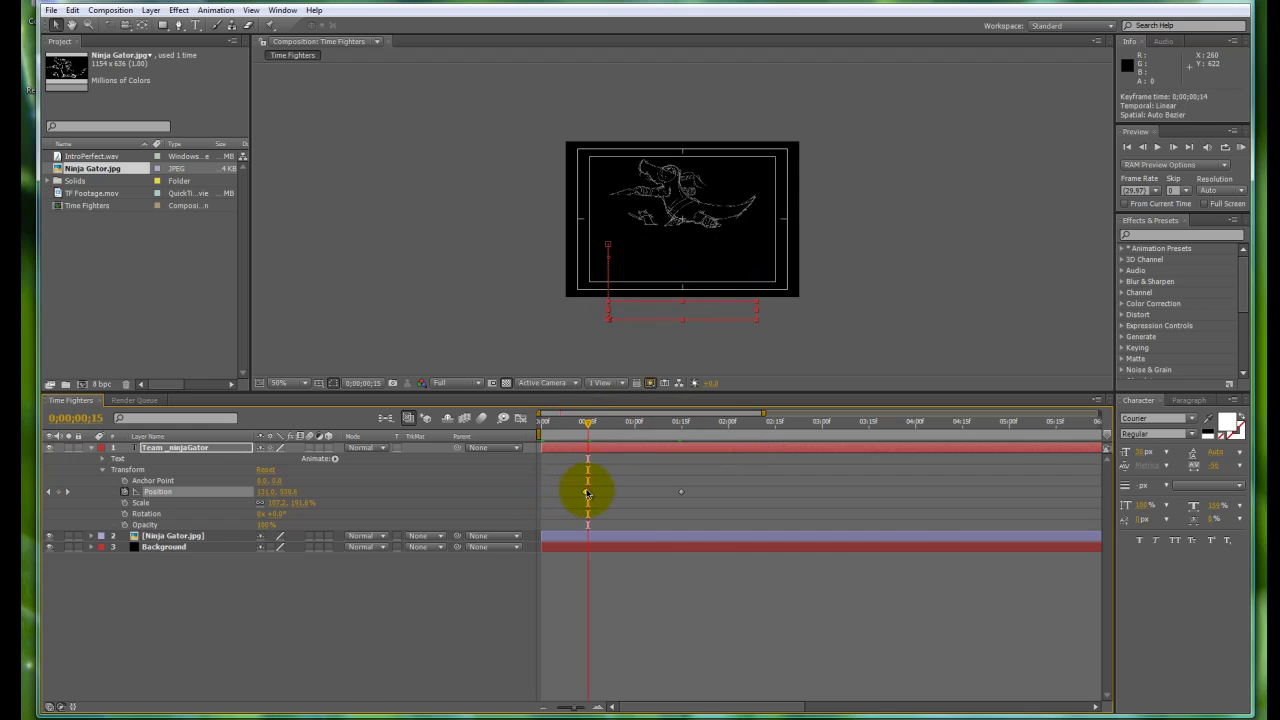
scroll(868, 298, up, 2)
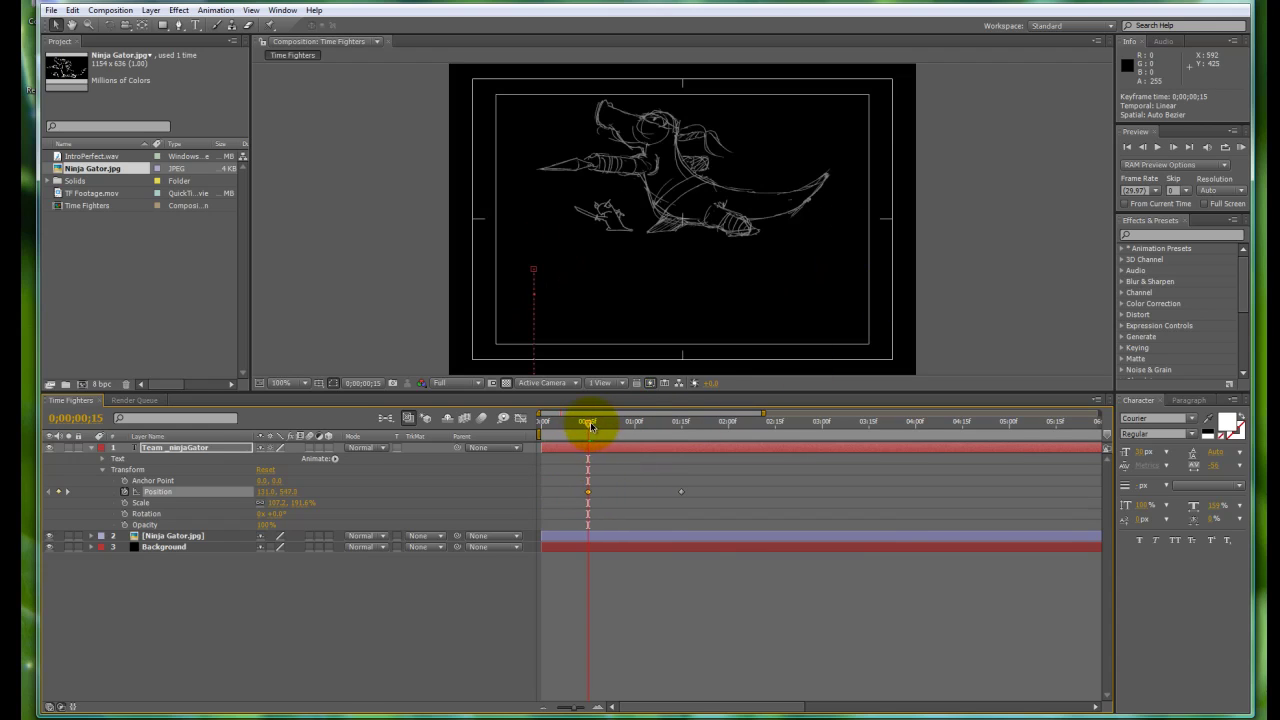
Return the current time to 0;00;00;00 and deselect the title layer.
mouse_move(590, 427)
mouse_down()
mouse_move(497, 410)
mouse_move(686, 423)
mouse_move(471, 420)
mouse_move(686, 428)
mouse_move(506, 437)
mouse_up()
click(128, 719)
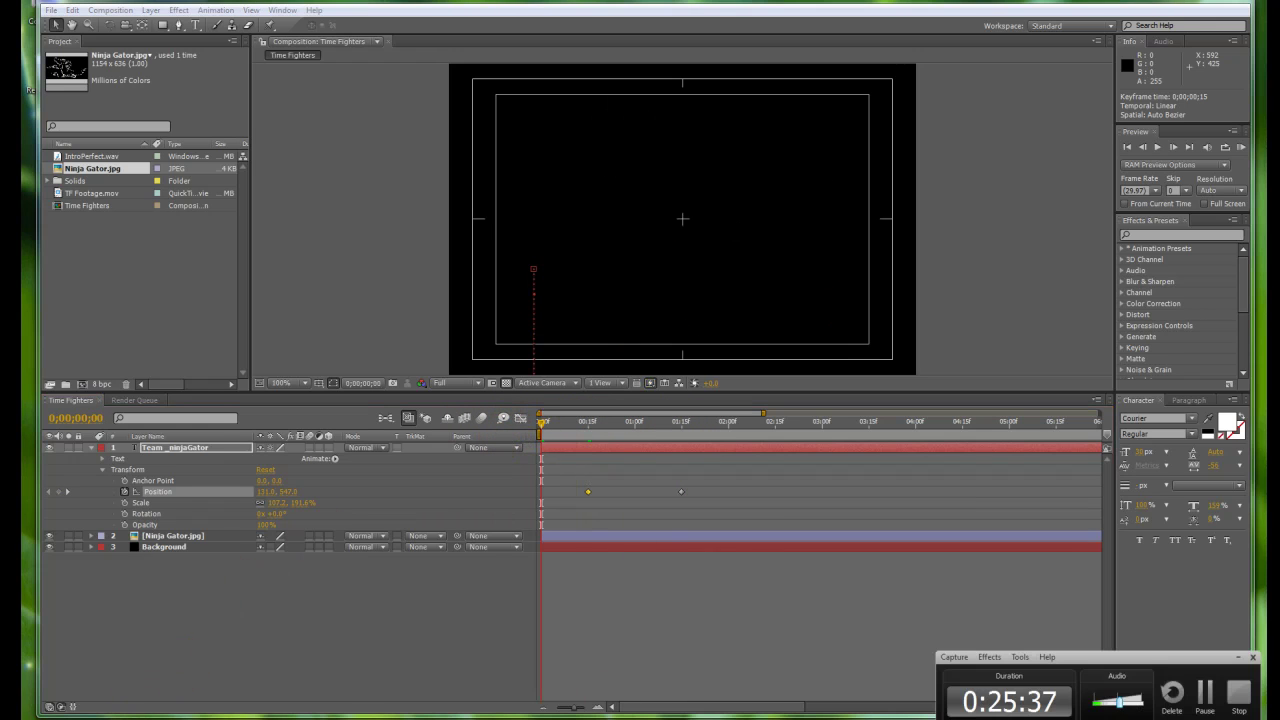
click(530, 5)
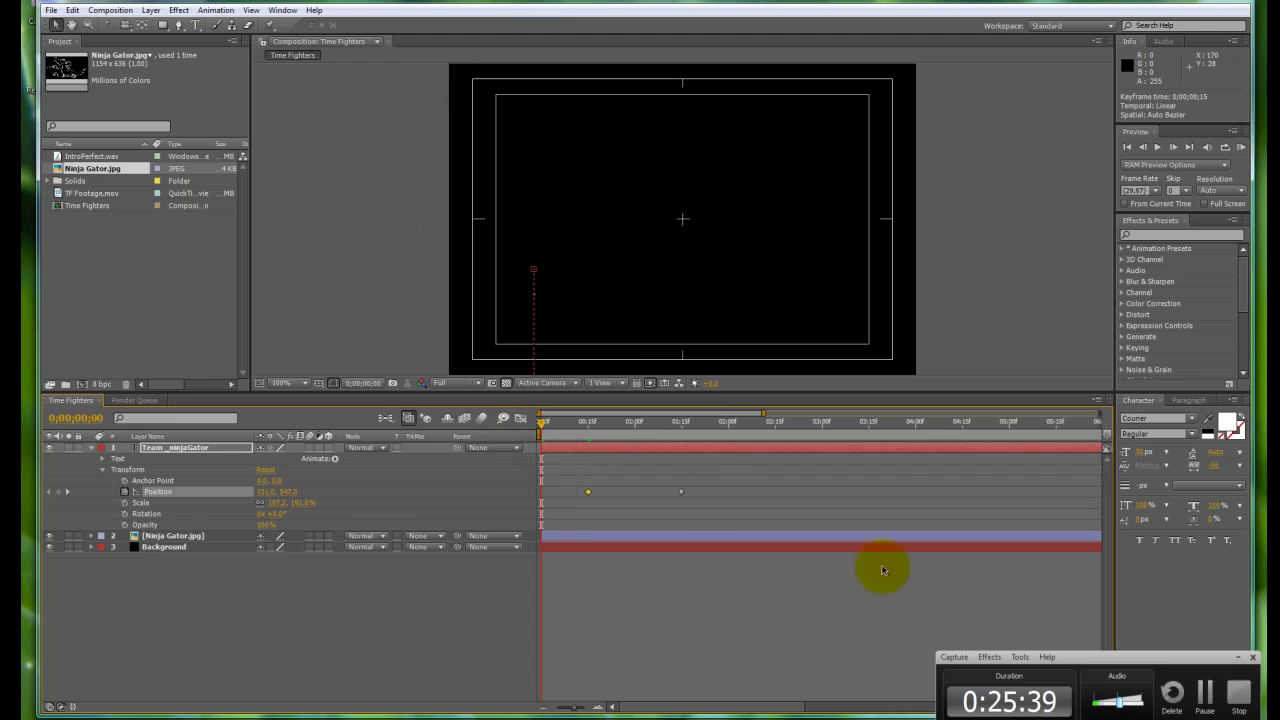
click(390, 289)
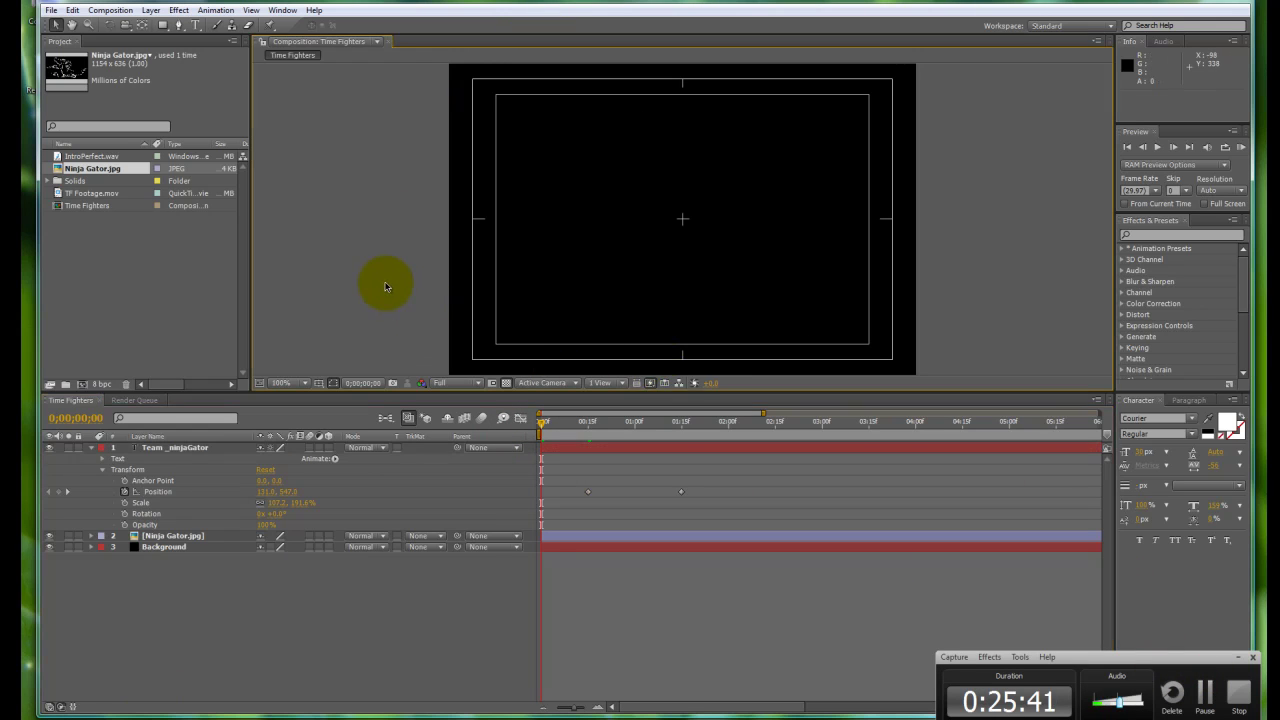